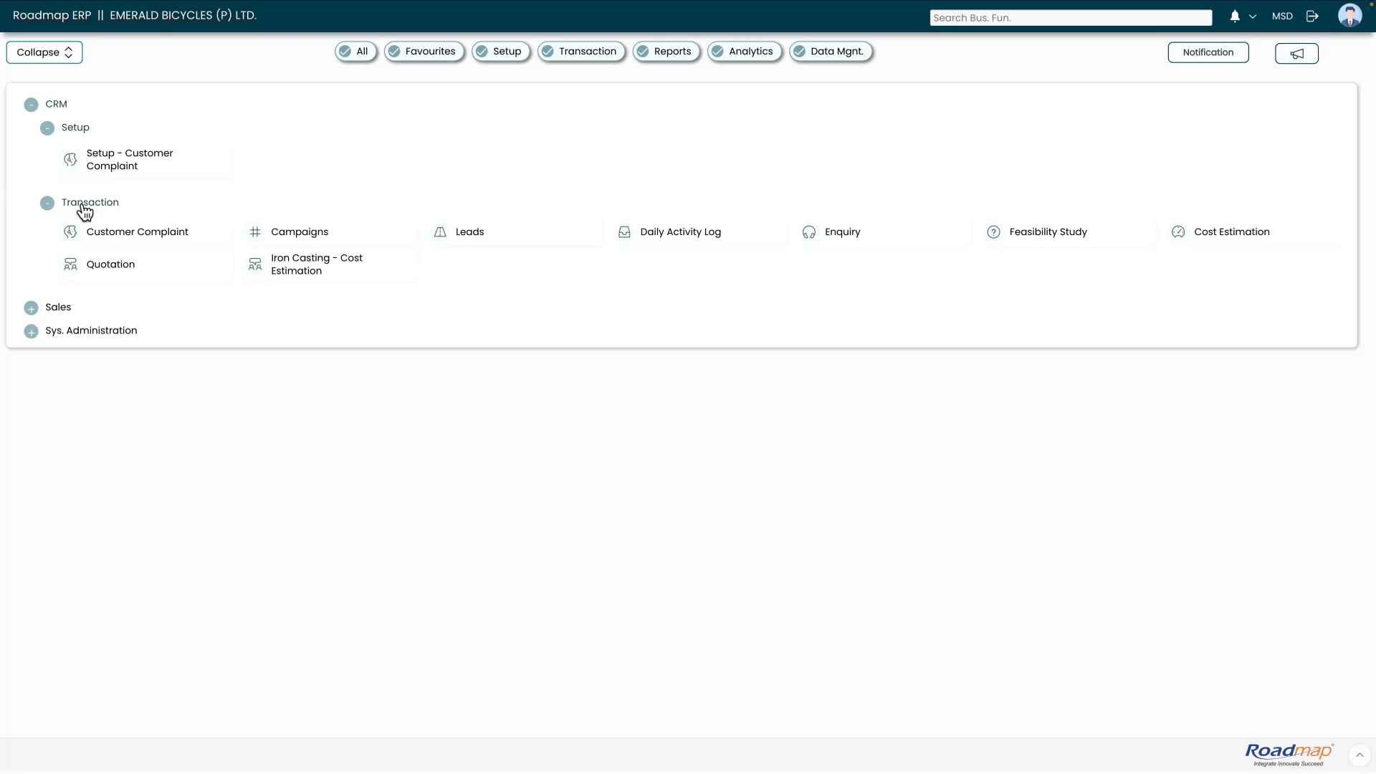
- Start a new CRM enquiry and choose GREENRIDE CYCLES PVT. LTD as its account
left_click(831, 235)
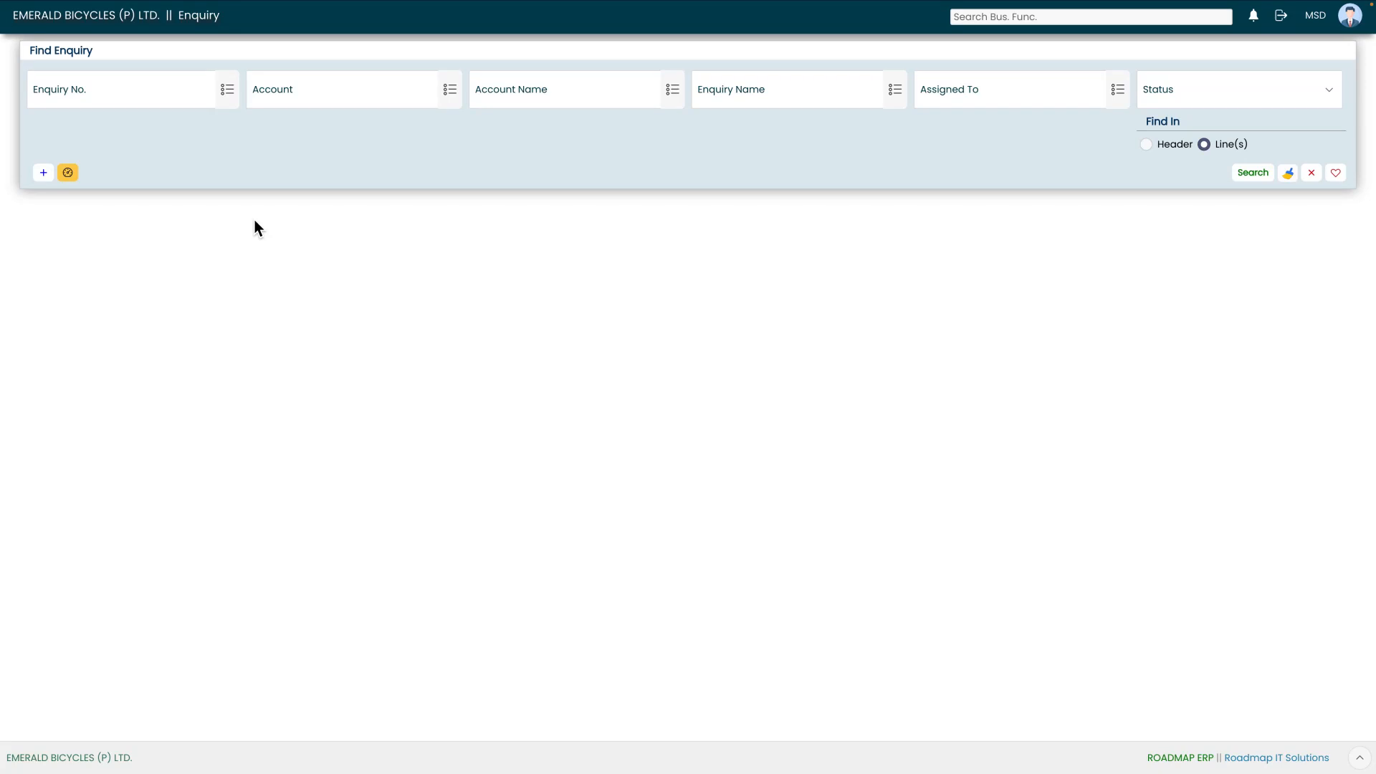
left_click(43, 173)
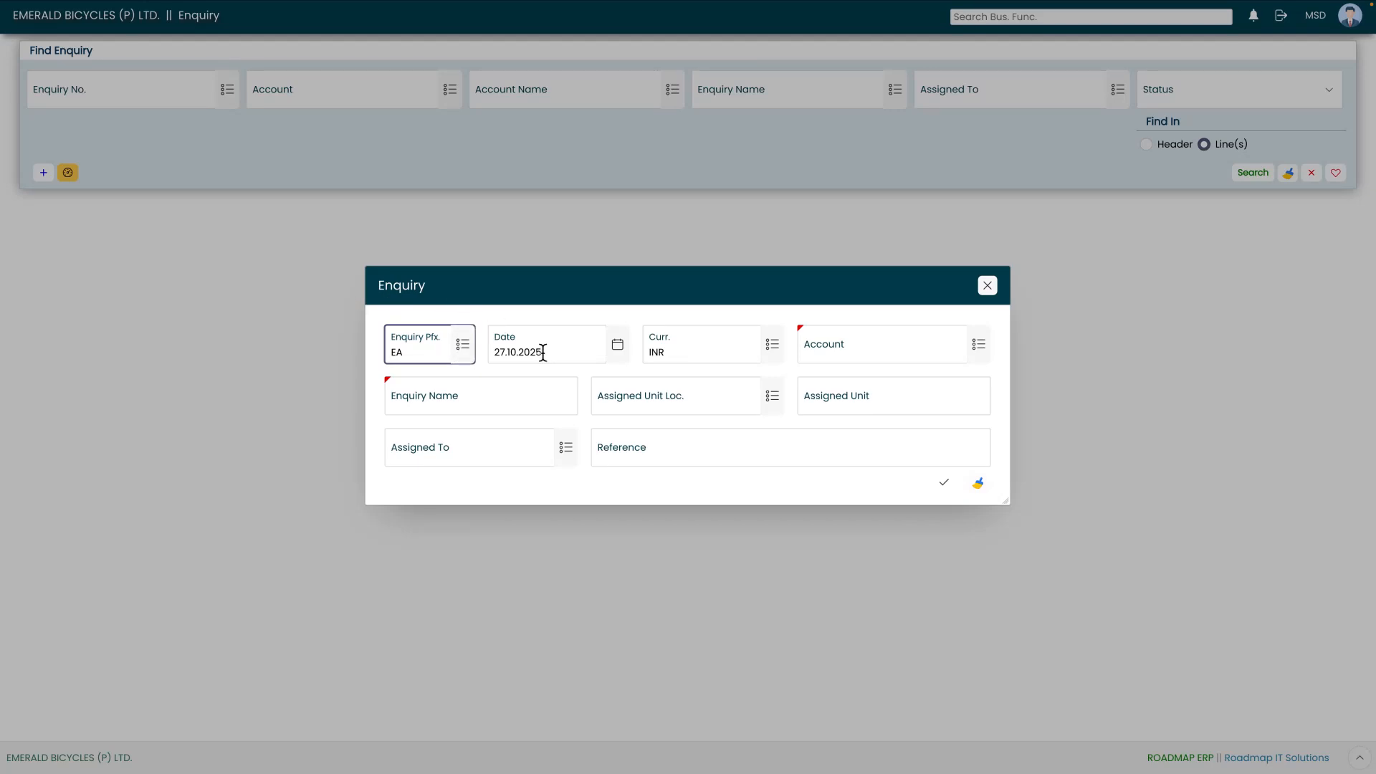
left_click(616, 354)
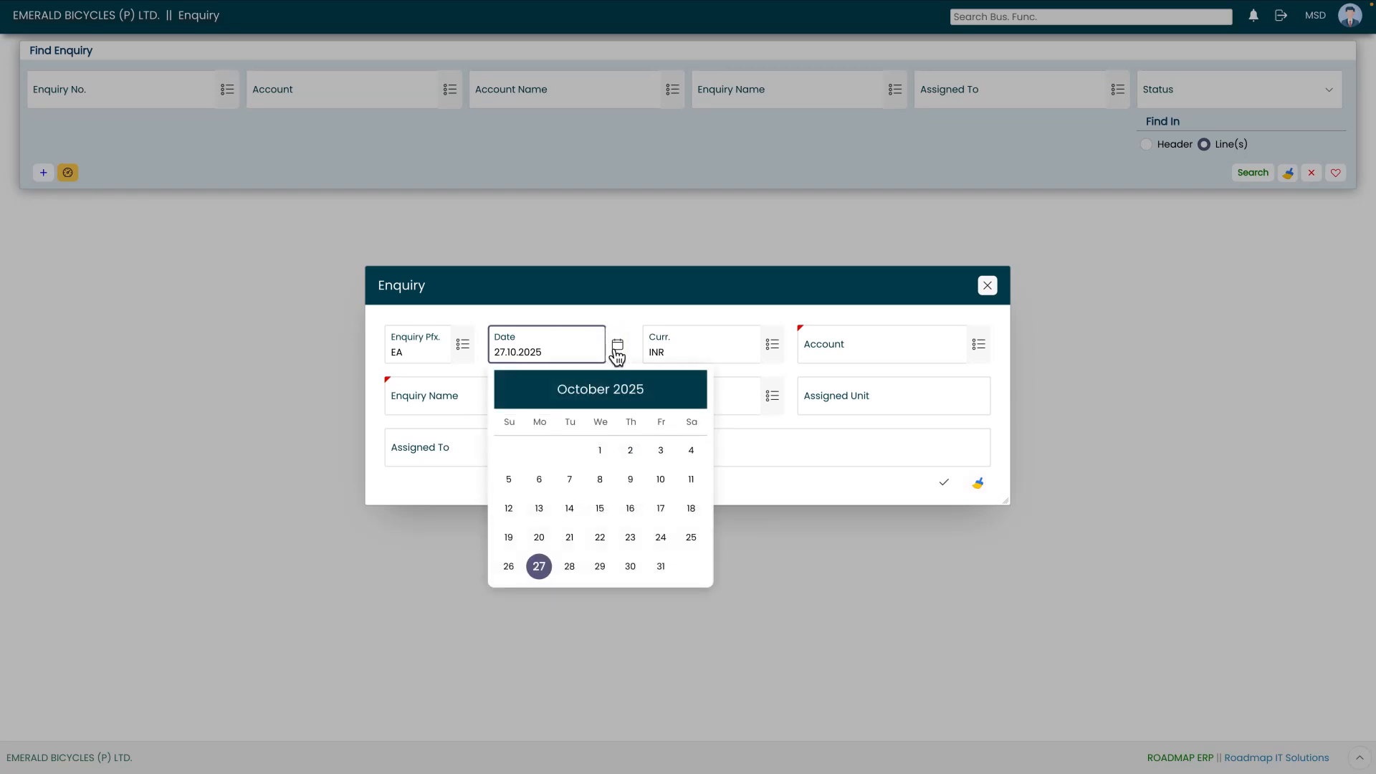
left_click(619, 355)
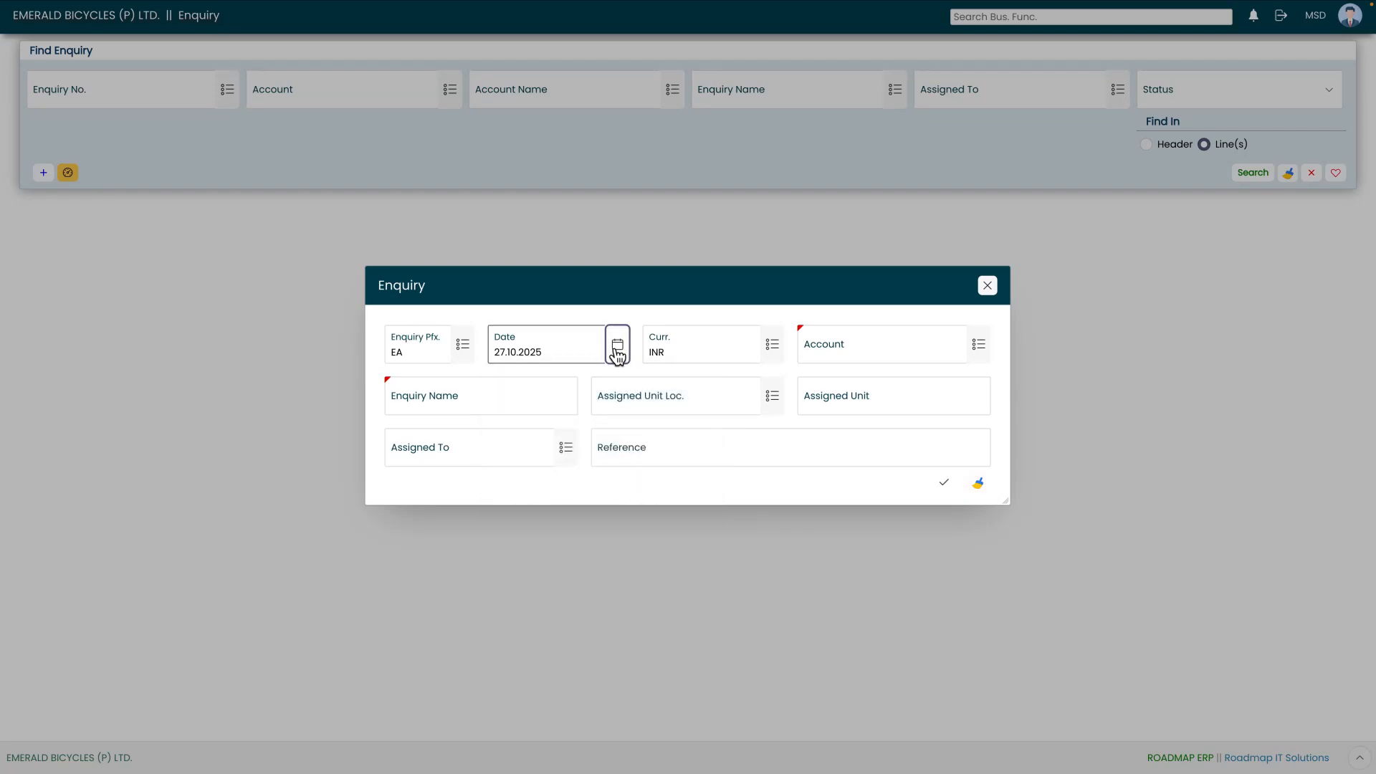
left_click(709, 352)
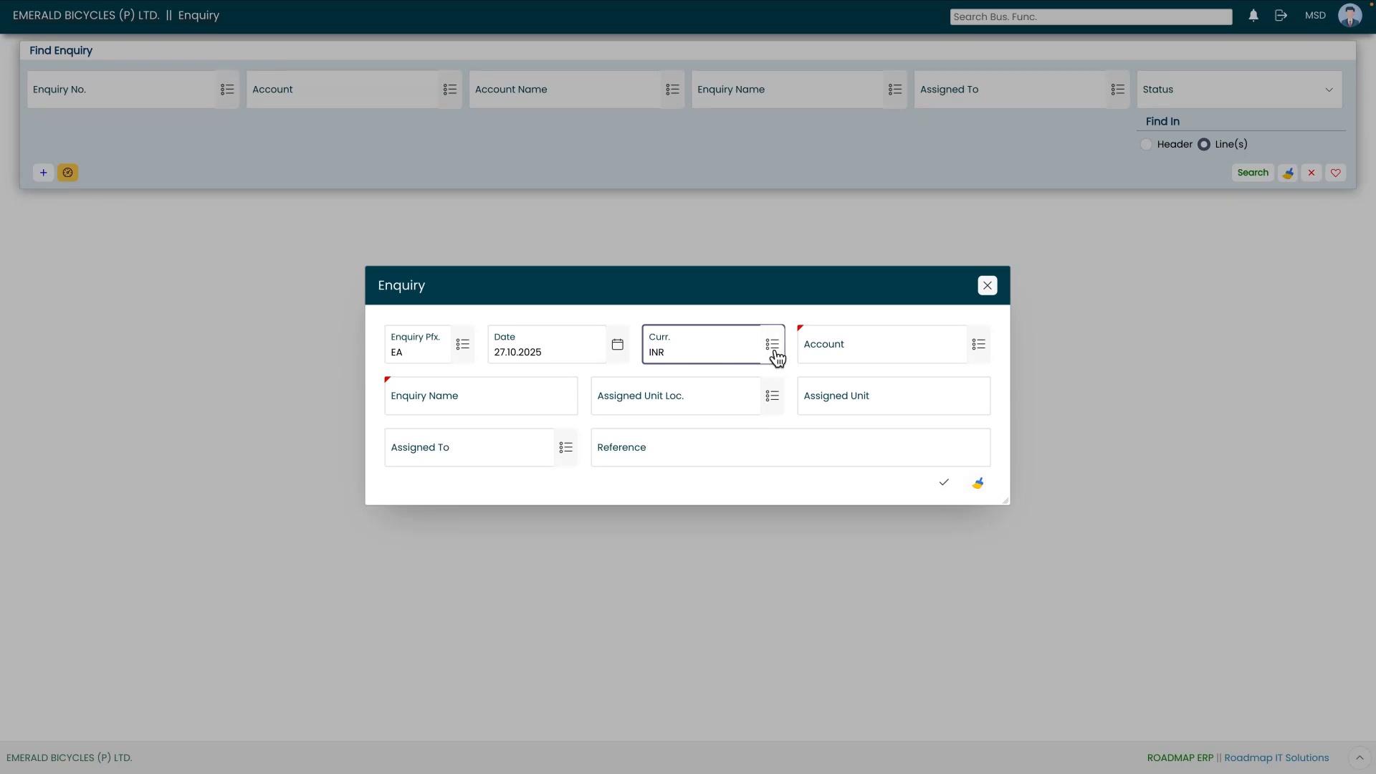
left_click(981, 348)
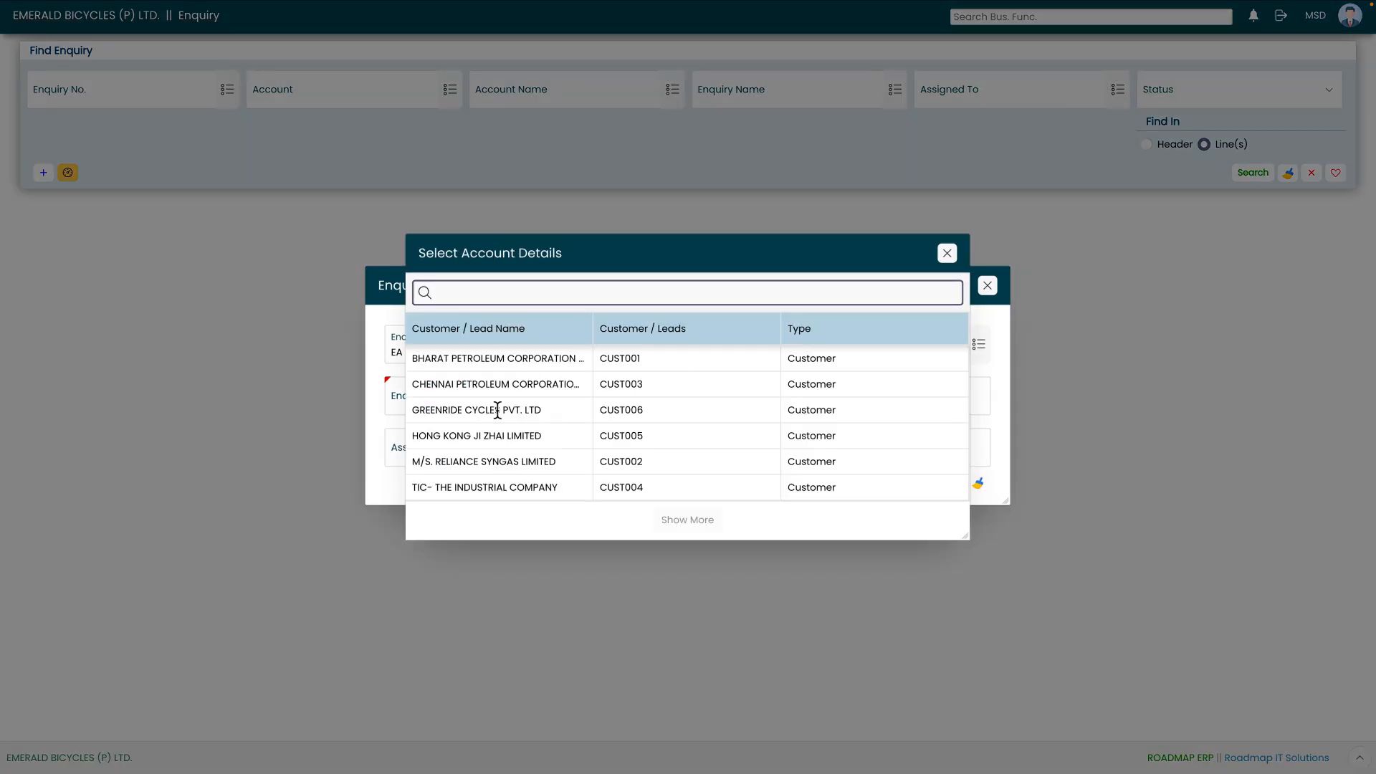
left_click(497, 412)
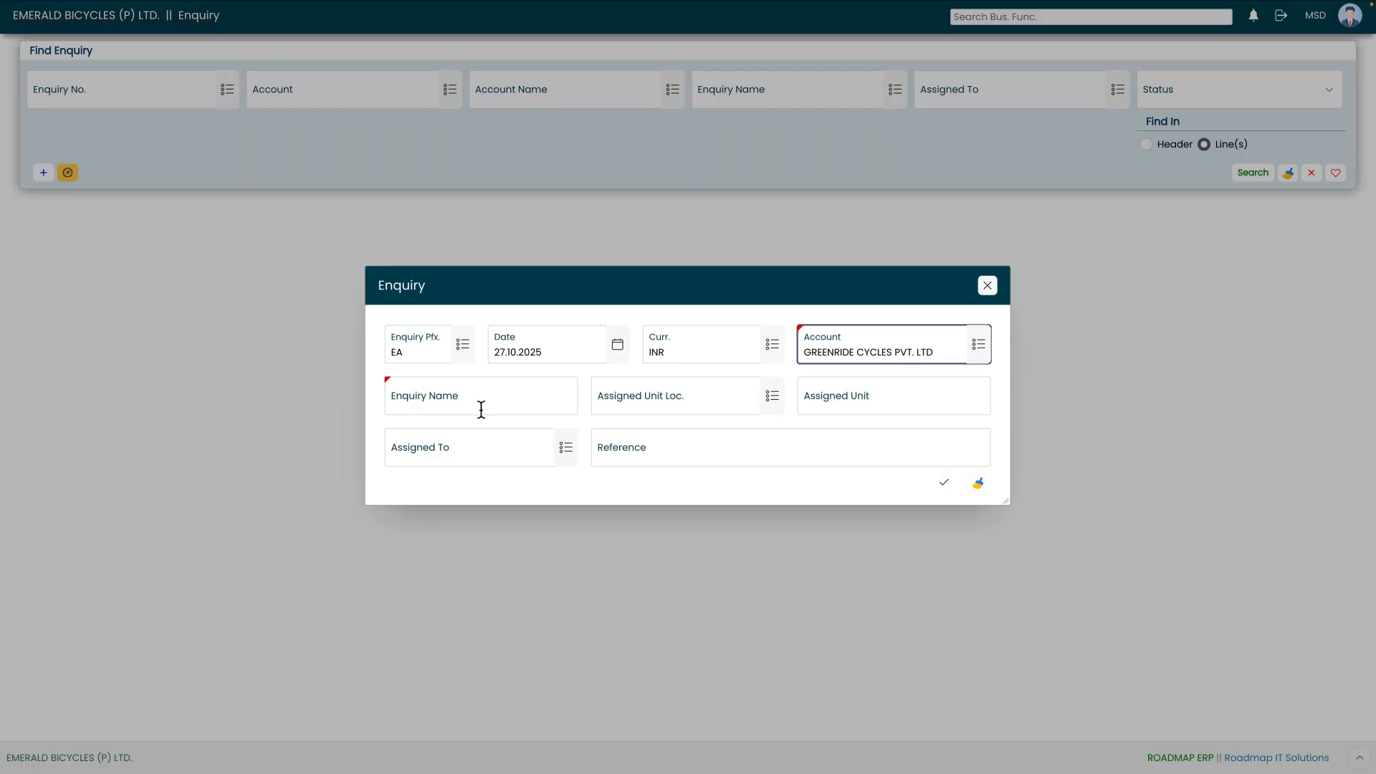
- Name the enquiry CYCLE and set its assigned unit location to L0001
left_click(536, 403)
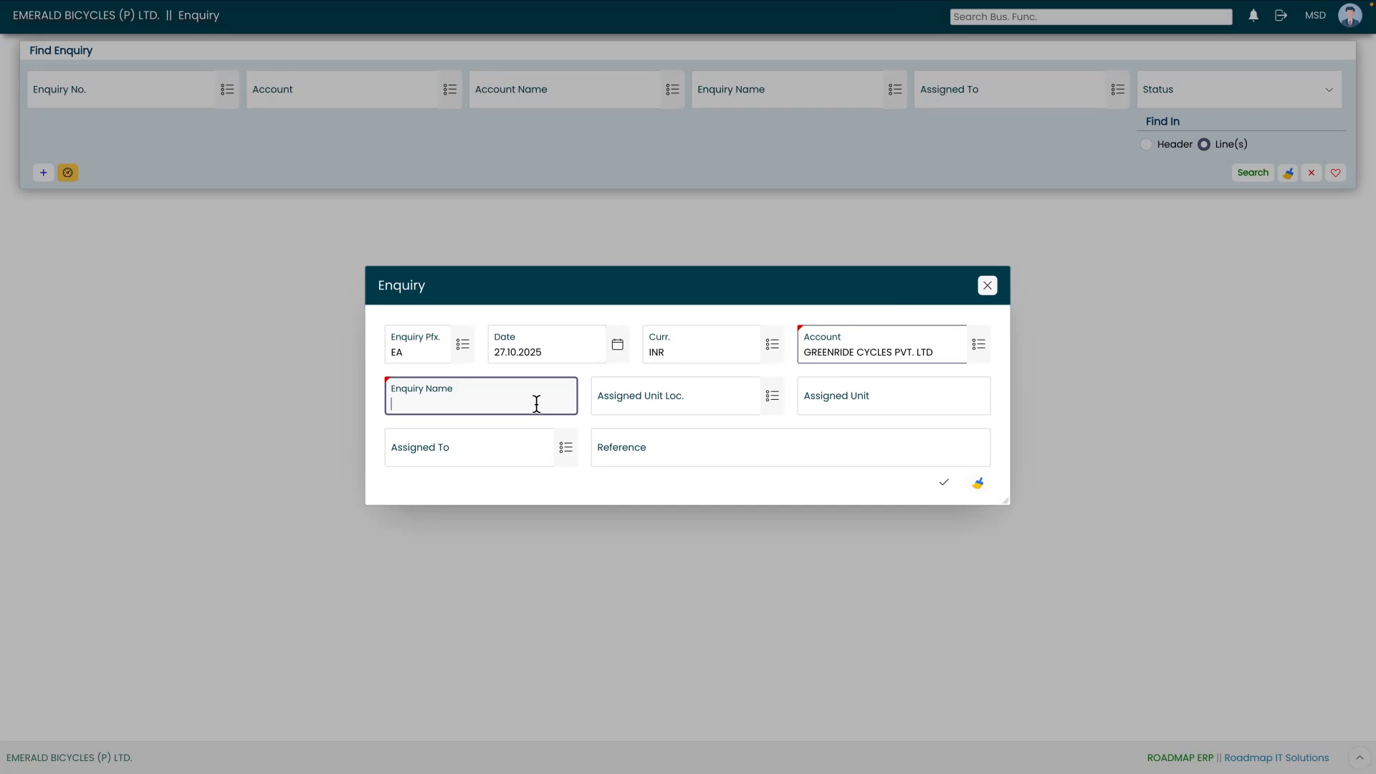
type("CYCLE")
left_click(773, 400)
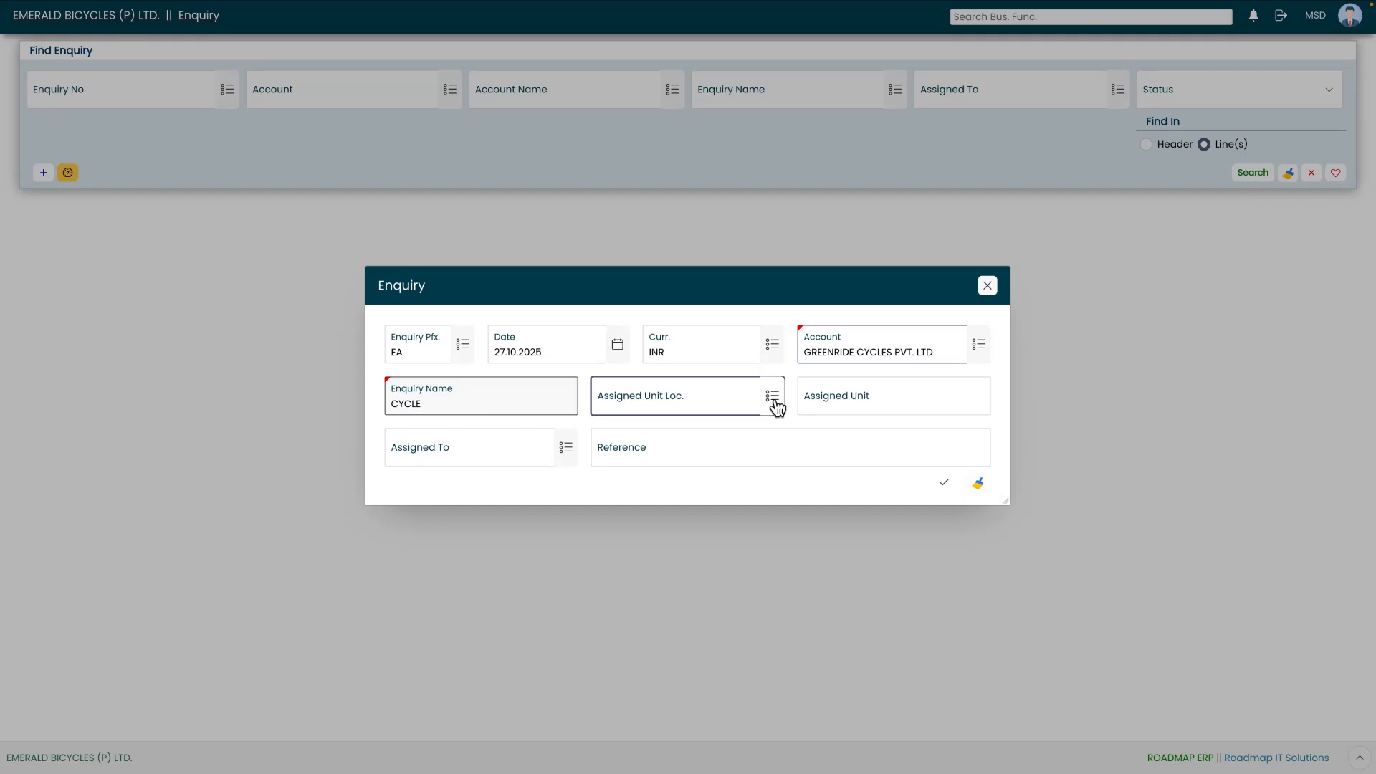
left_click(640, 358)
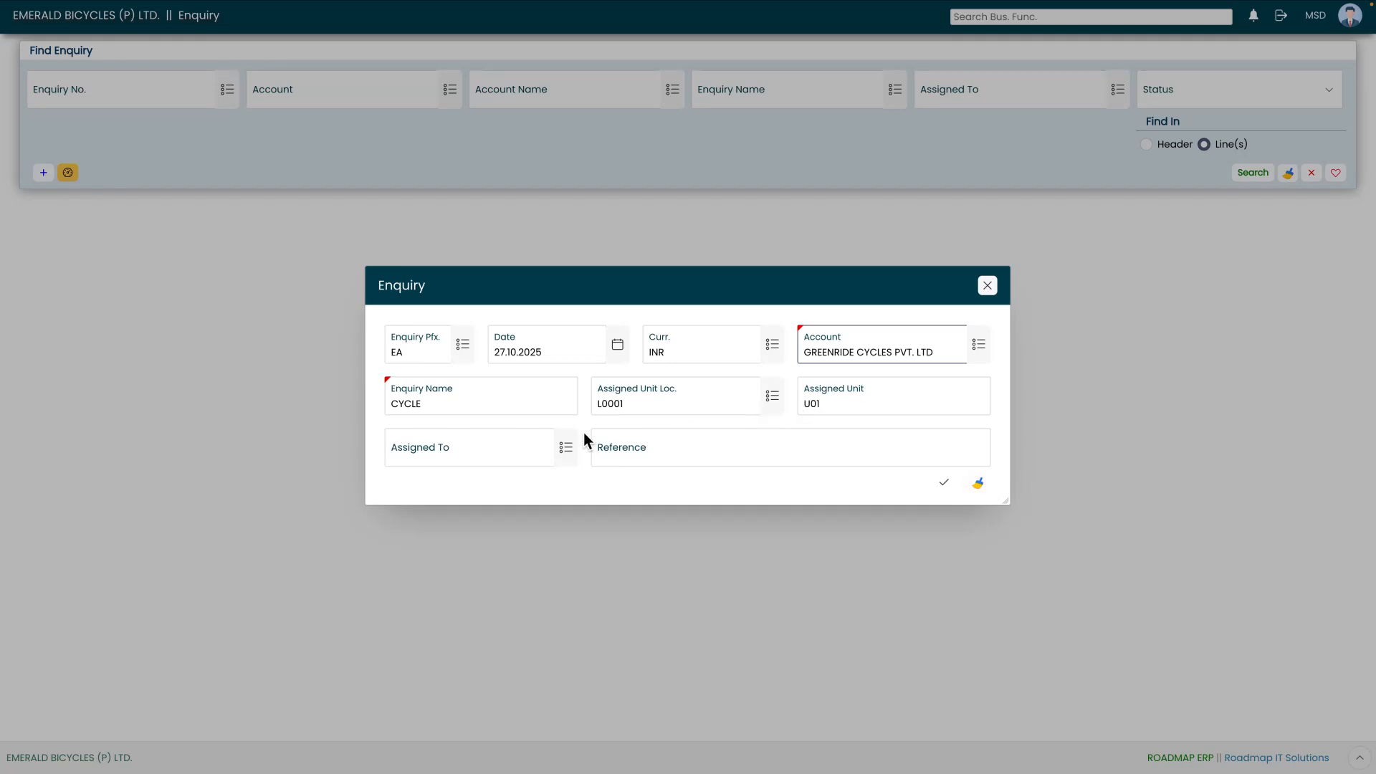
- Assign the enquiry to the listed employee, set the reference to ENQUIRY and create the record
left_click(566, 452)
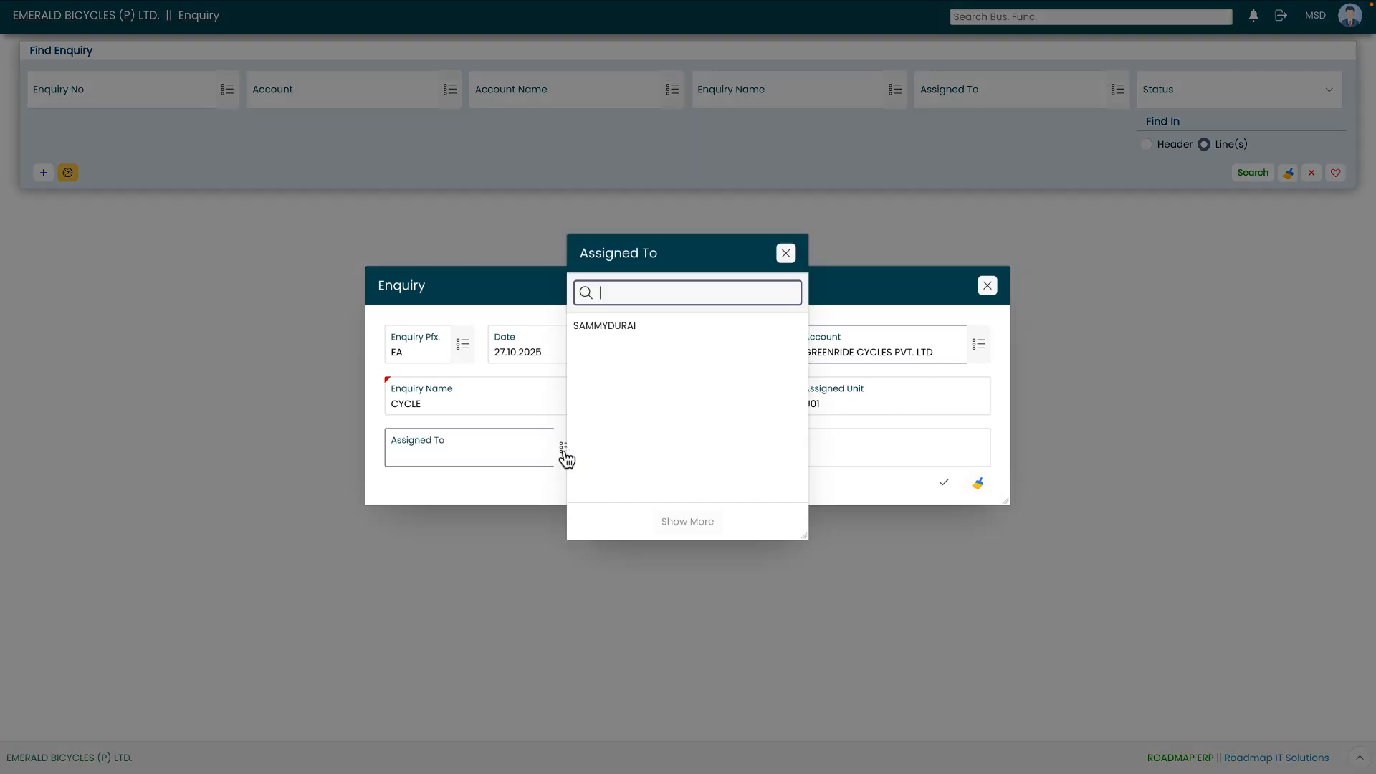
left_click(629, 328)
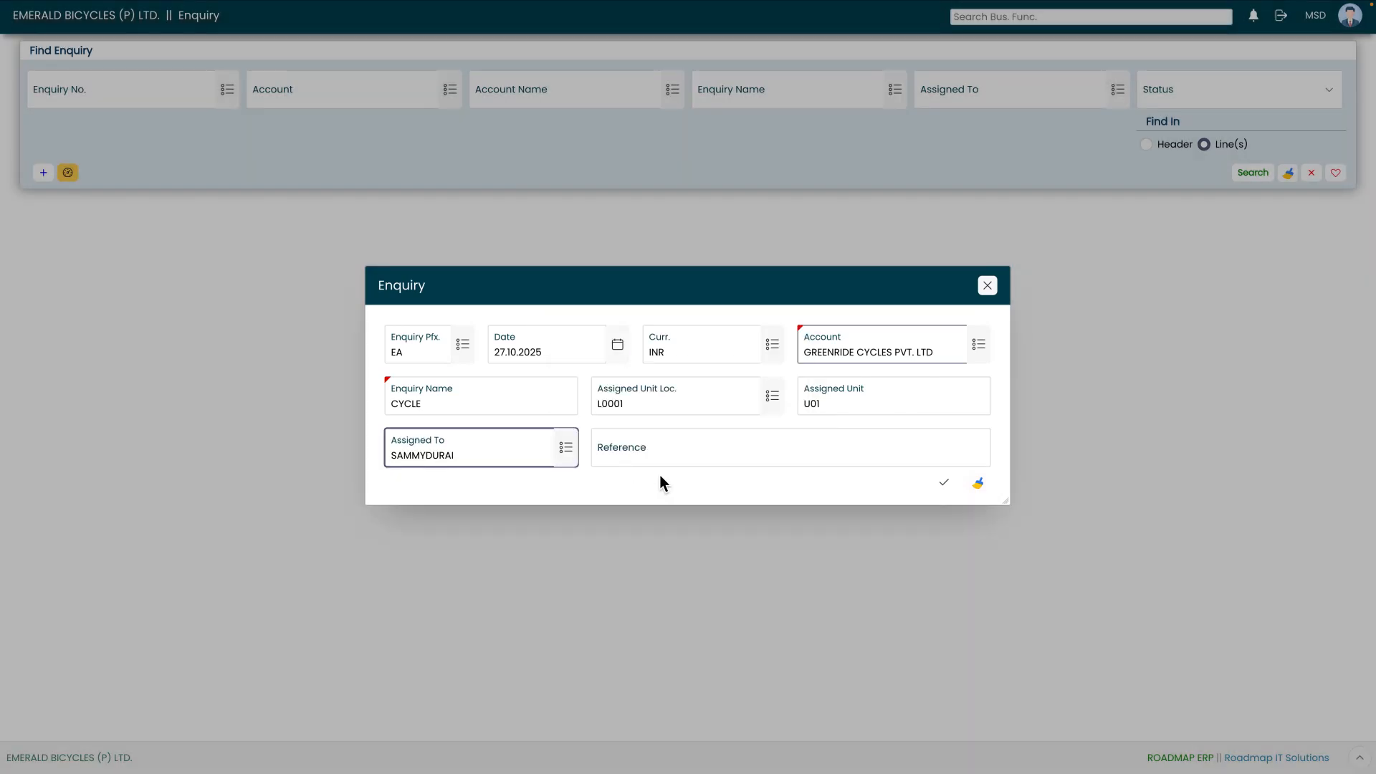
left_click(714, 455)
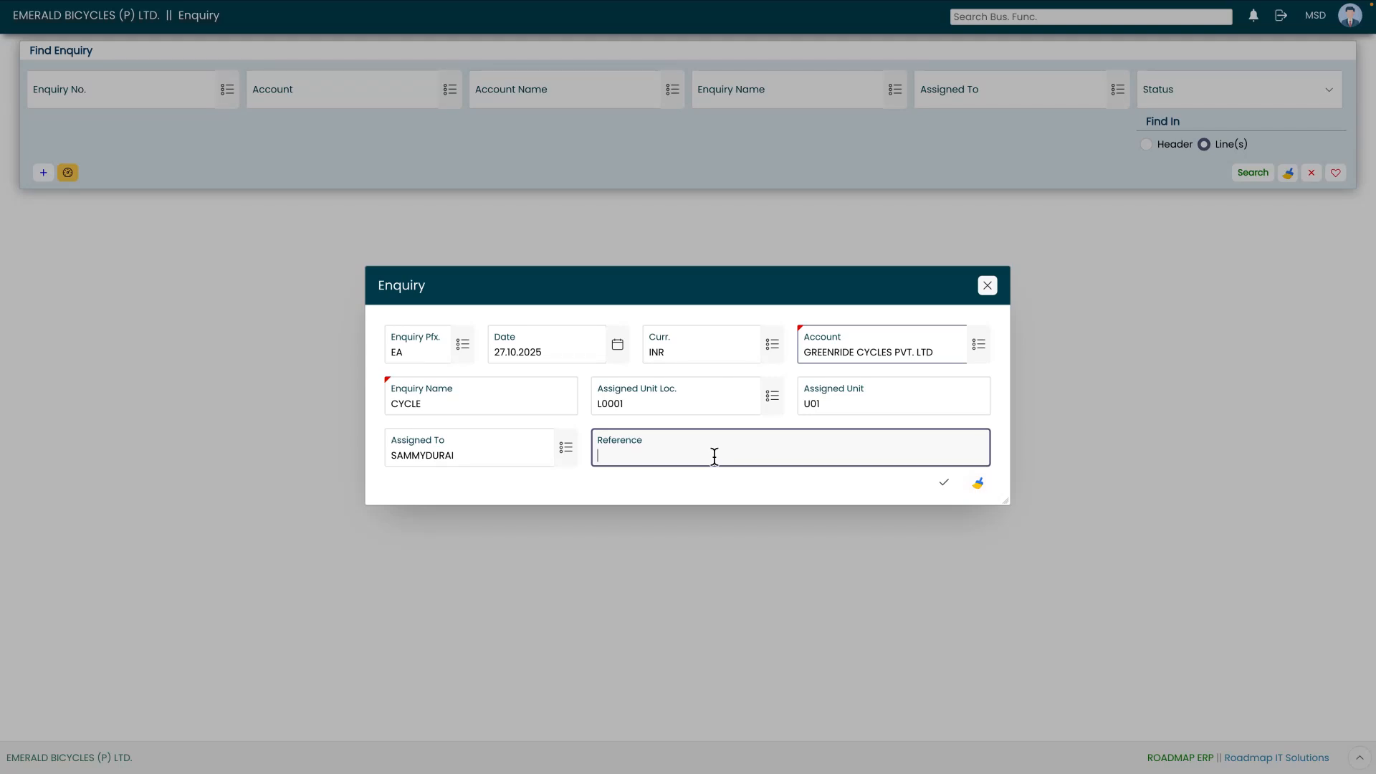
type("ENQUIRY")
left_click(942, 488)
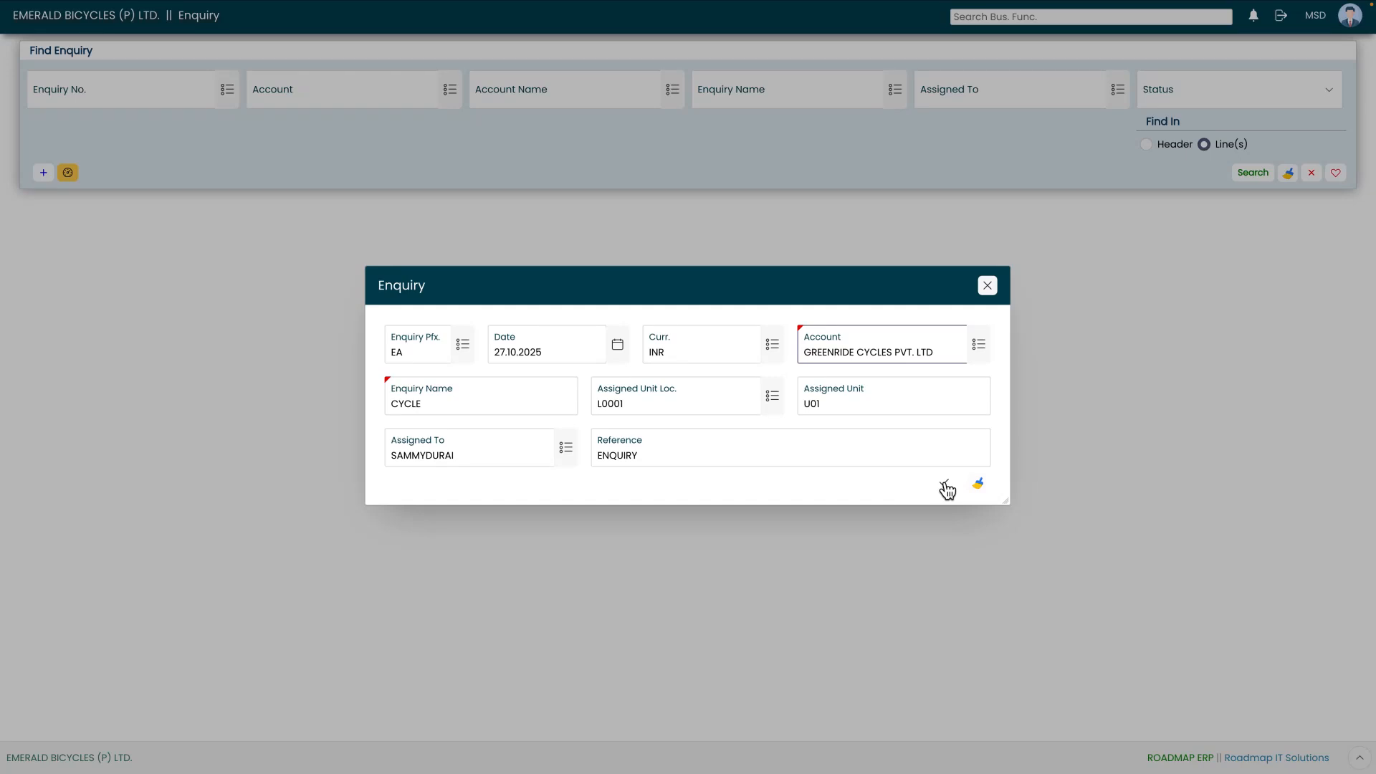
left_click(945, 487)
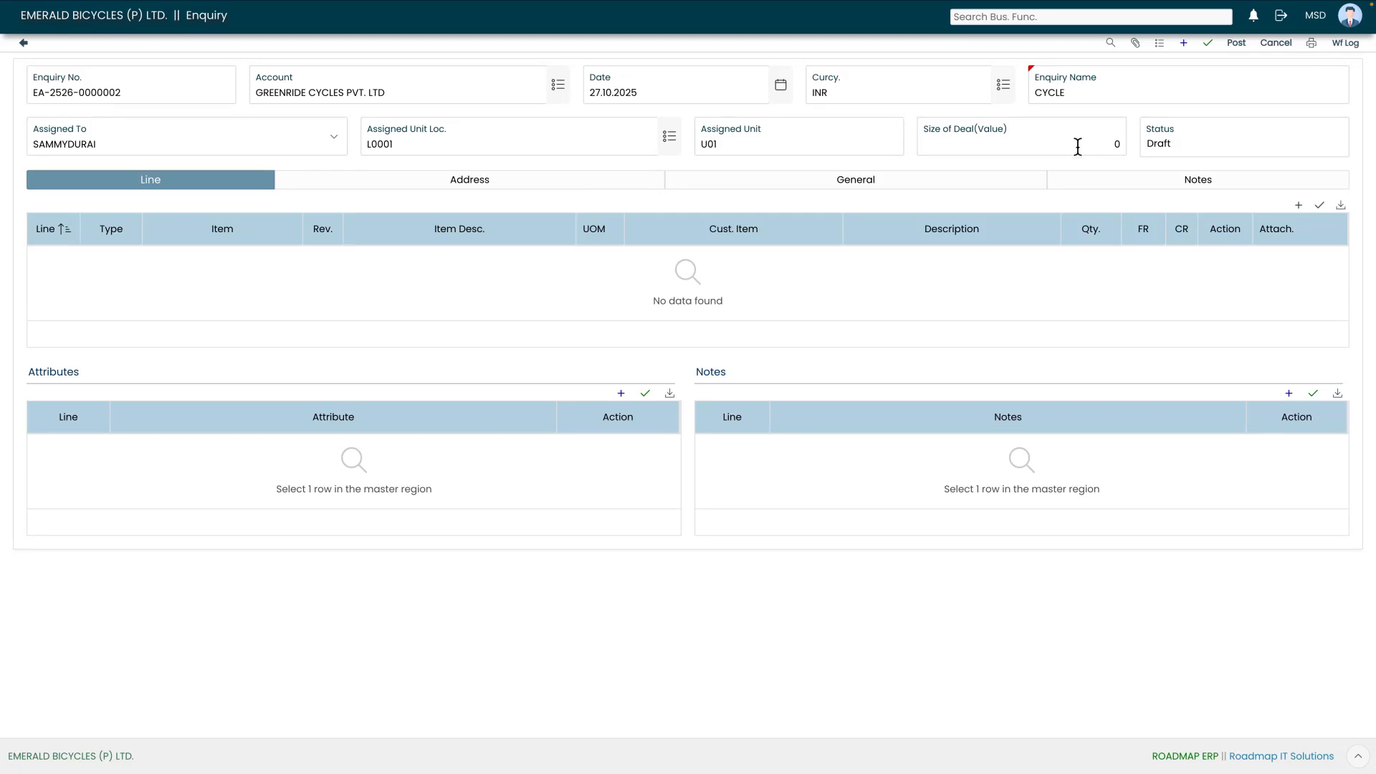
- Set the enquiry's size of deal (value) to 1
left_click(1125, 149)
key("BackSpace")
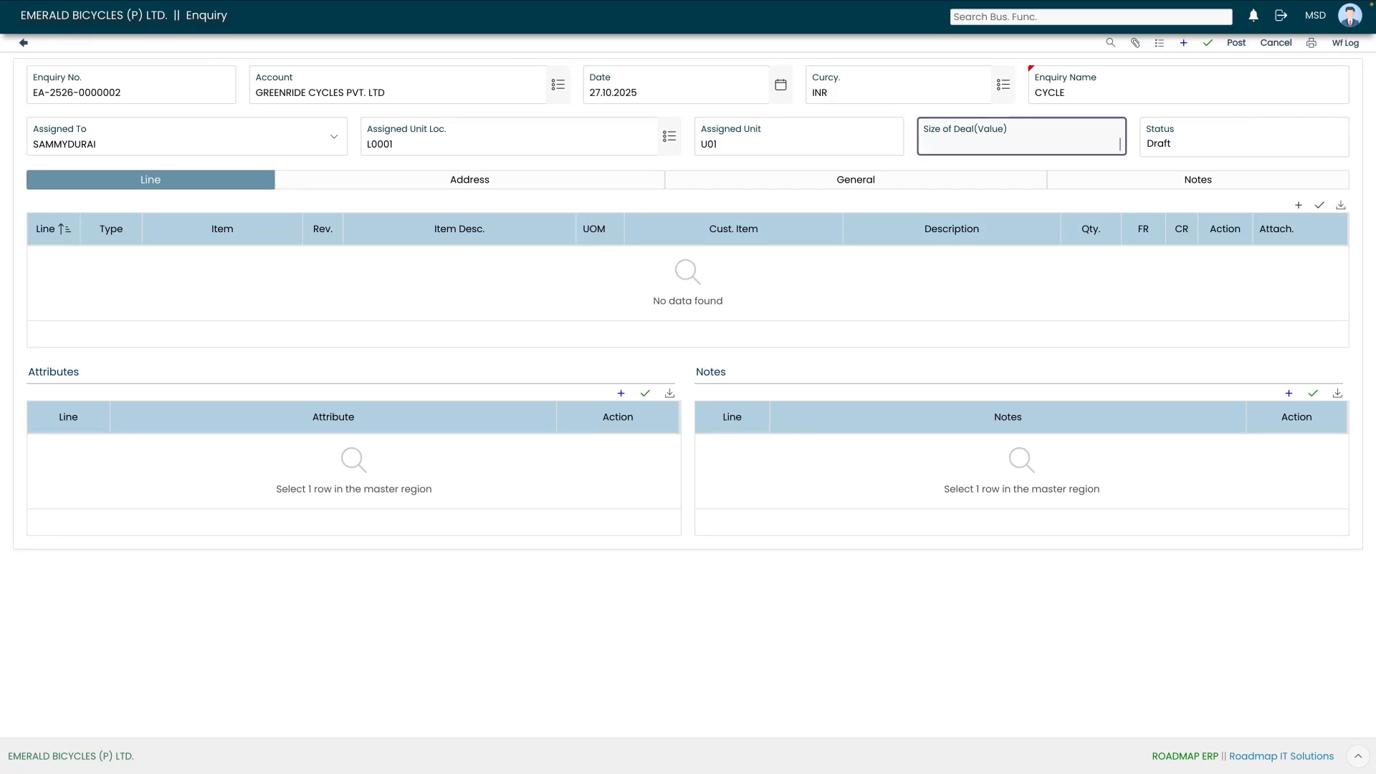
left_click(991, 162)
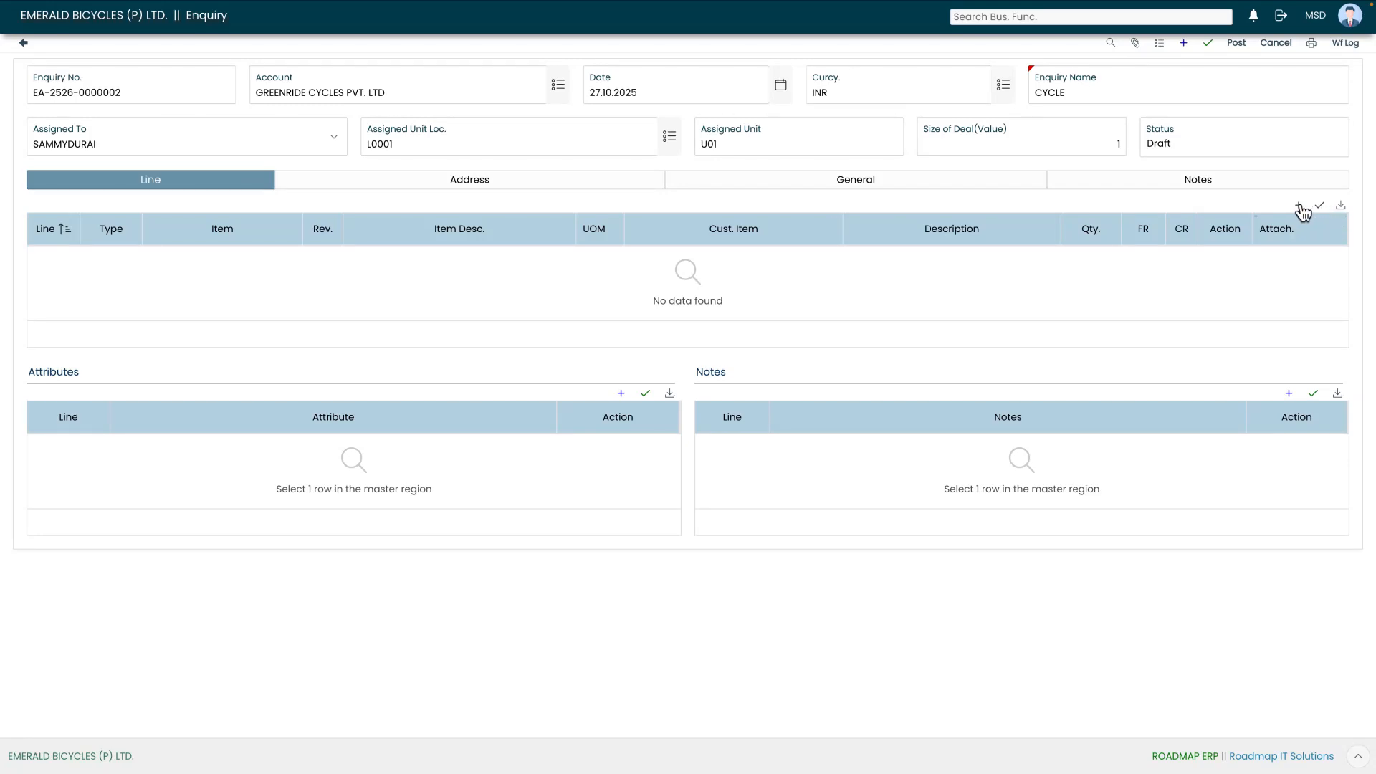
- Add an existing-item line for BICYCLE, BI-FG-1001, with a quantity of 200, and save the line
left_click(1300, 206)
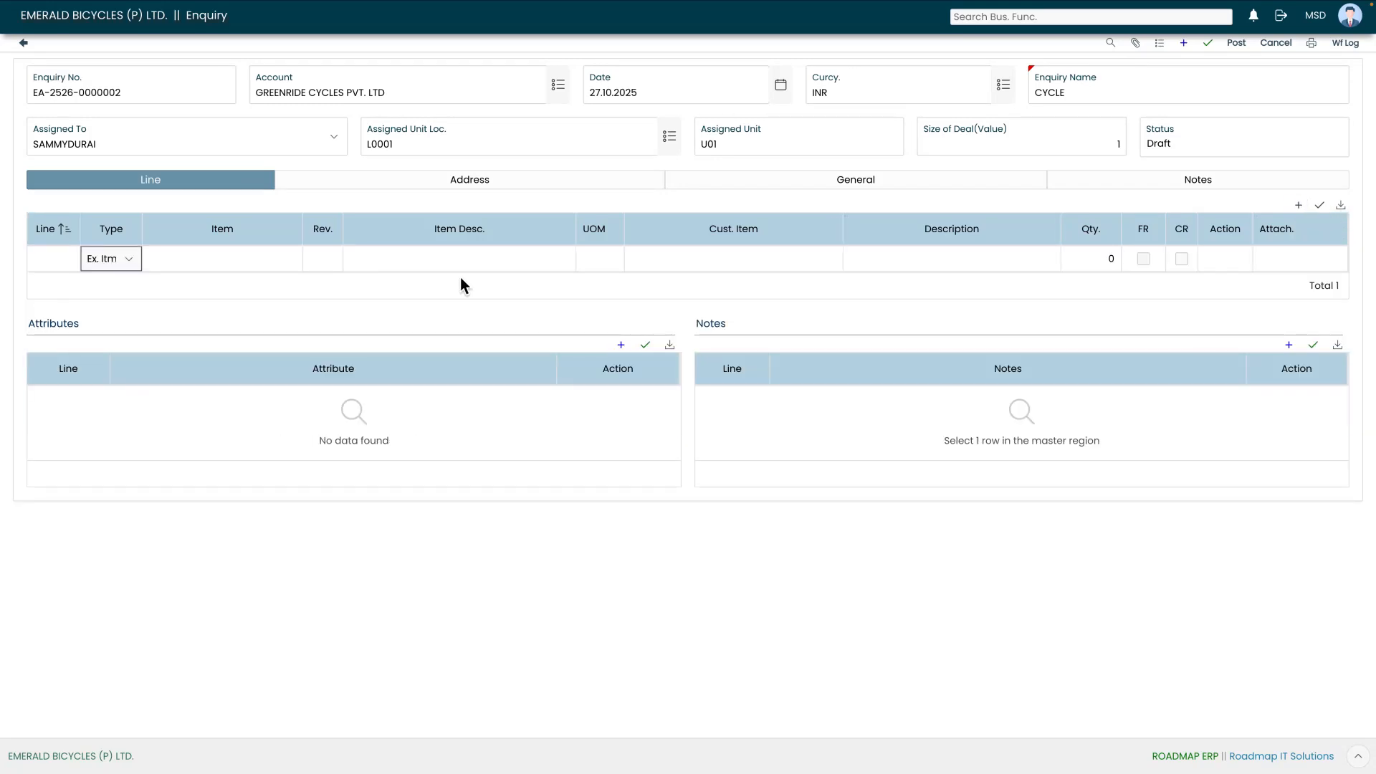
left_click(131, 259)
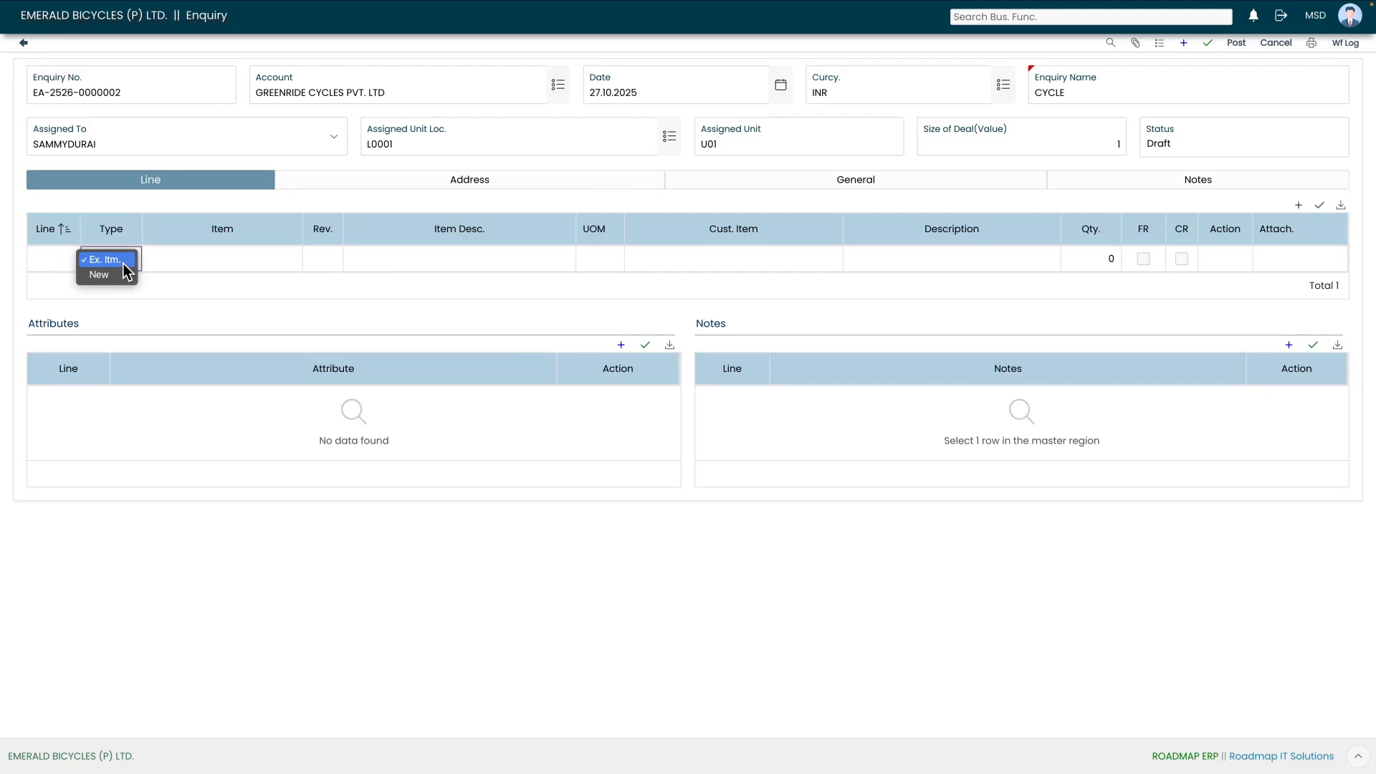
left_click(123, 261)
left_click(227, 263)
left_click(293, 259)
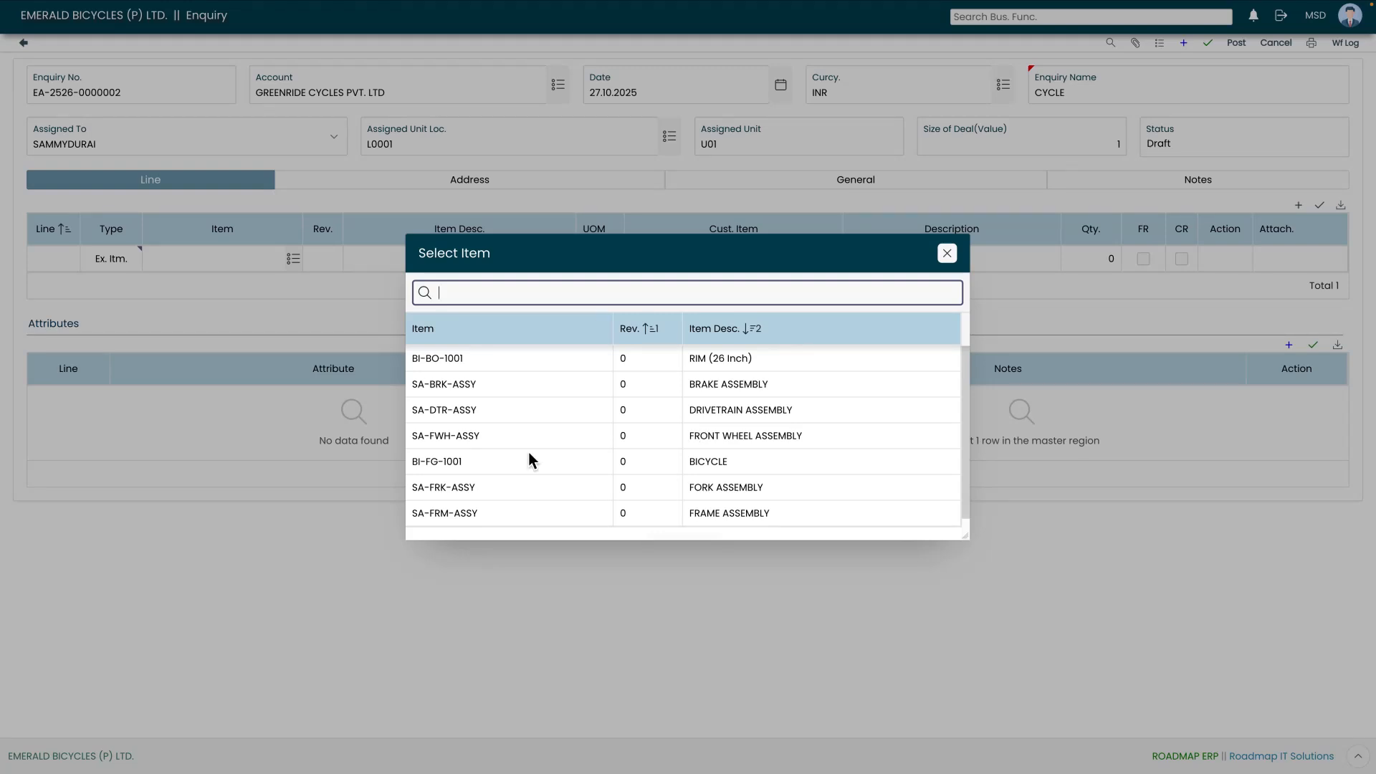
left_click(504, 464)
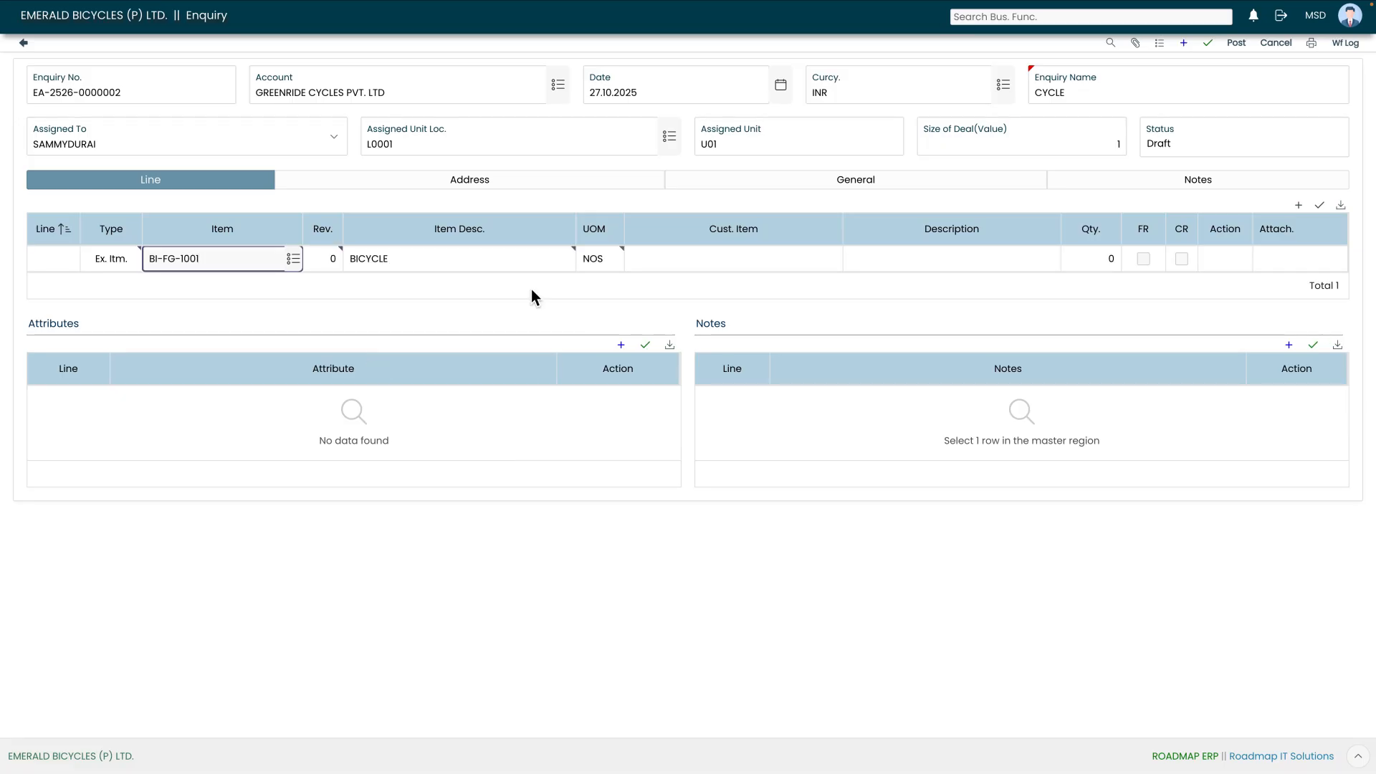
left_click(622, 282)
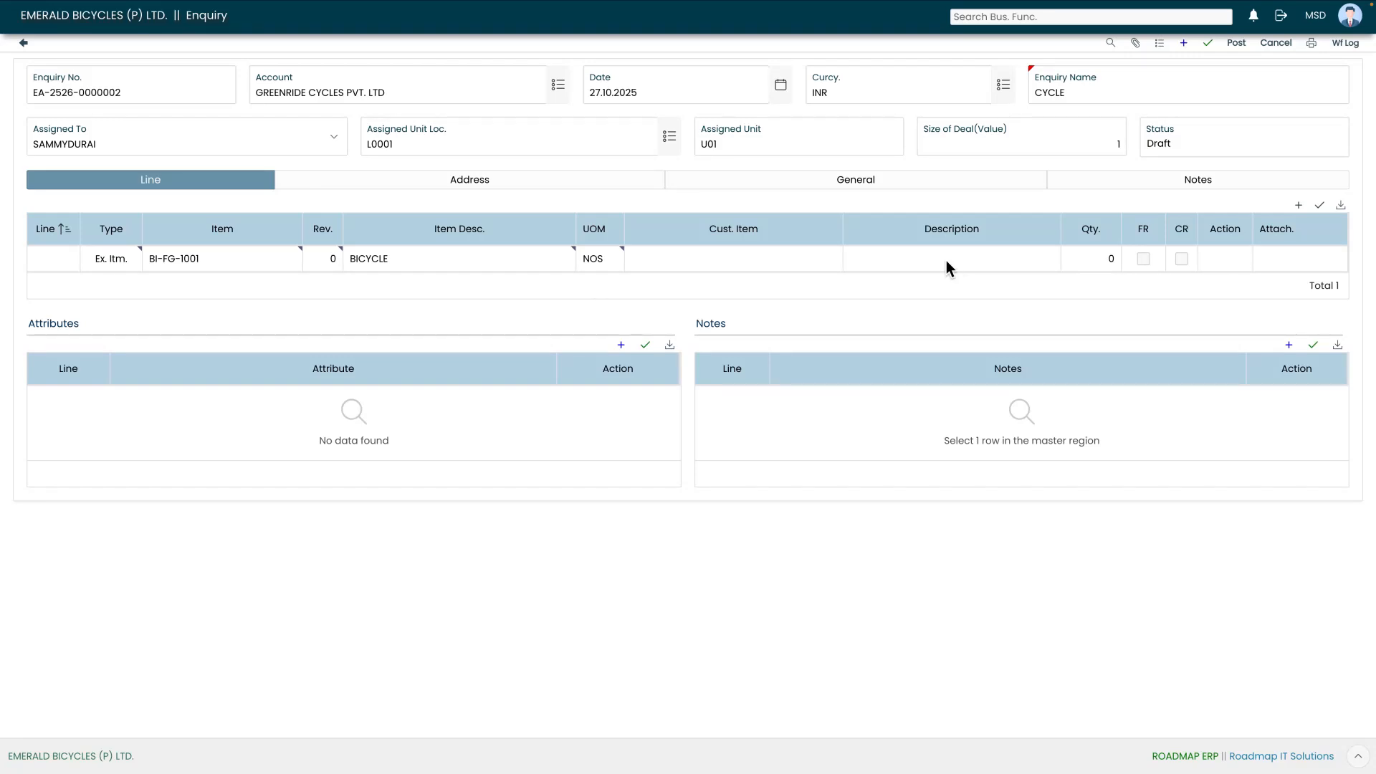
left_click(1118, 263)
left_click(1319, 205)
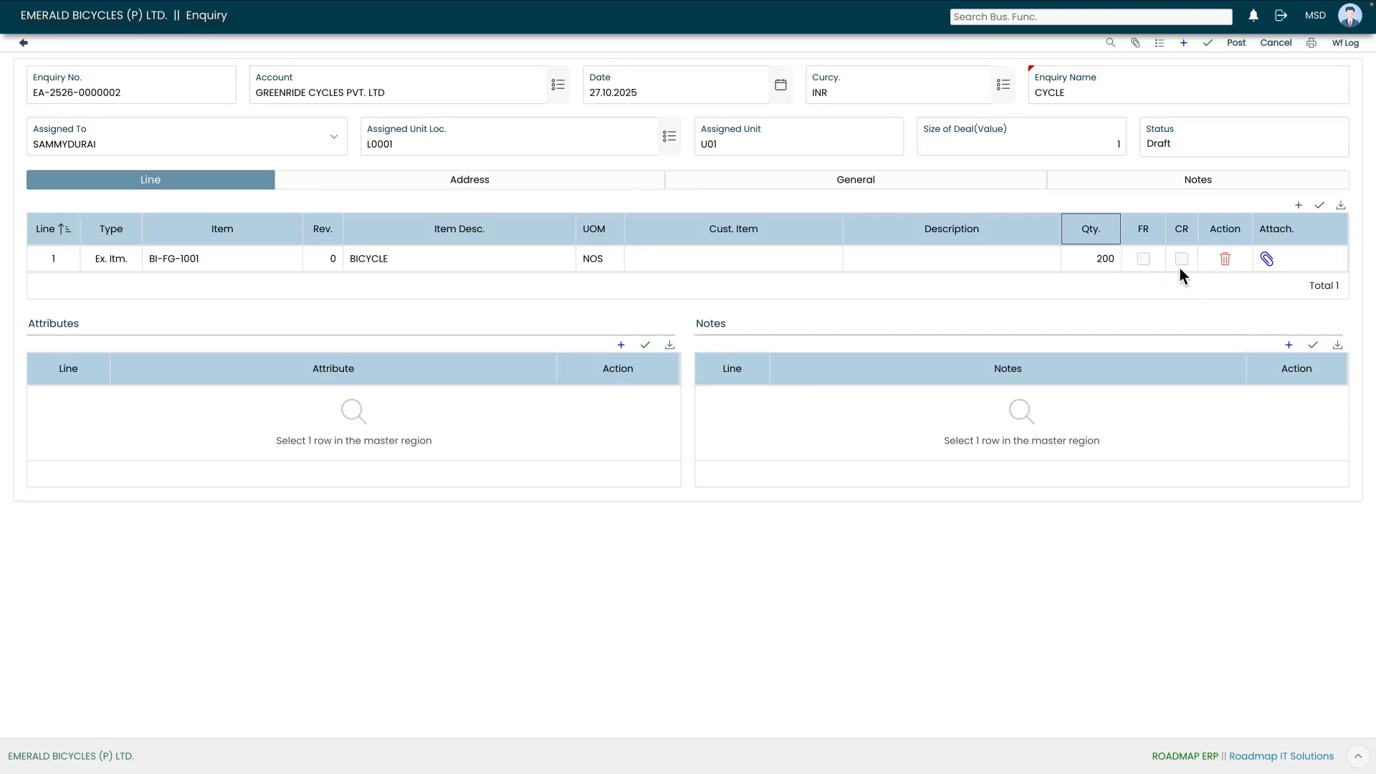
- Check the enquiry's address, general and notes details, and post it, forwarding it to the supervisor for review with MEDIUM priority
left_click(1265, 281)
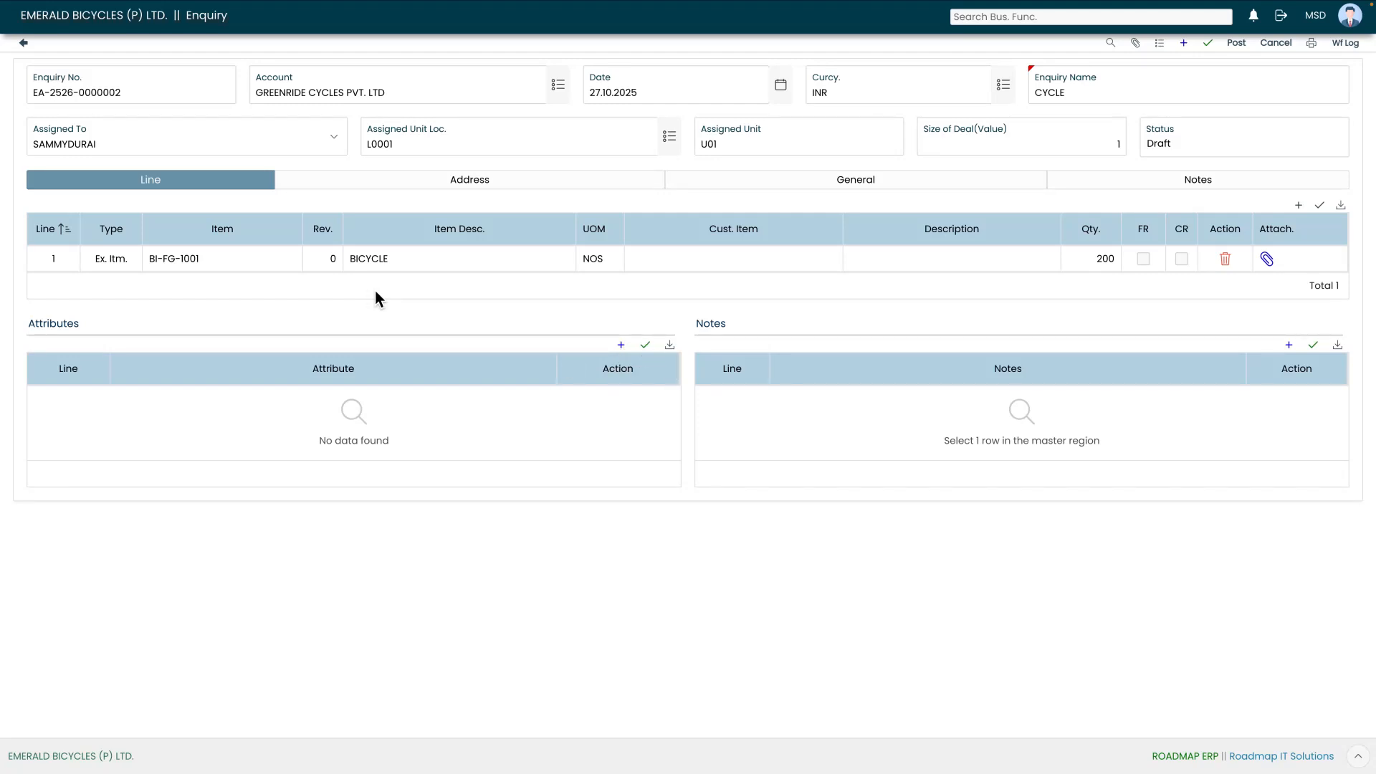
left_click(469, 185)
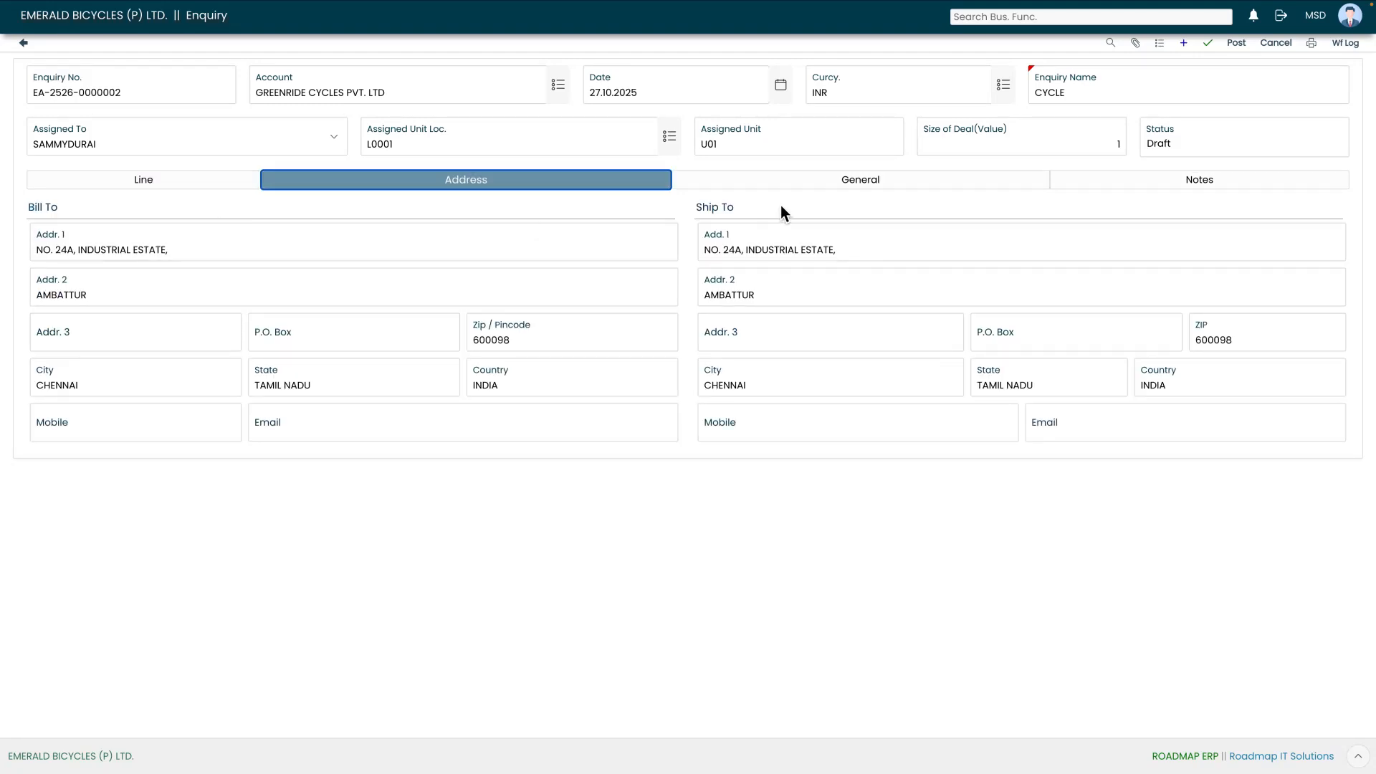
left_click(842, 188)
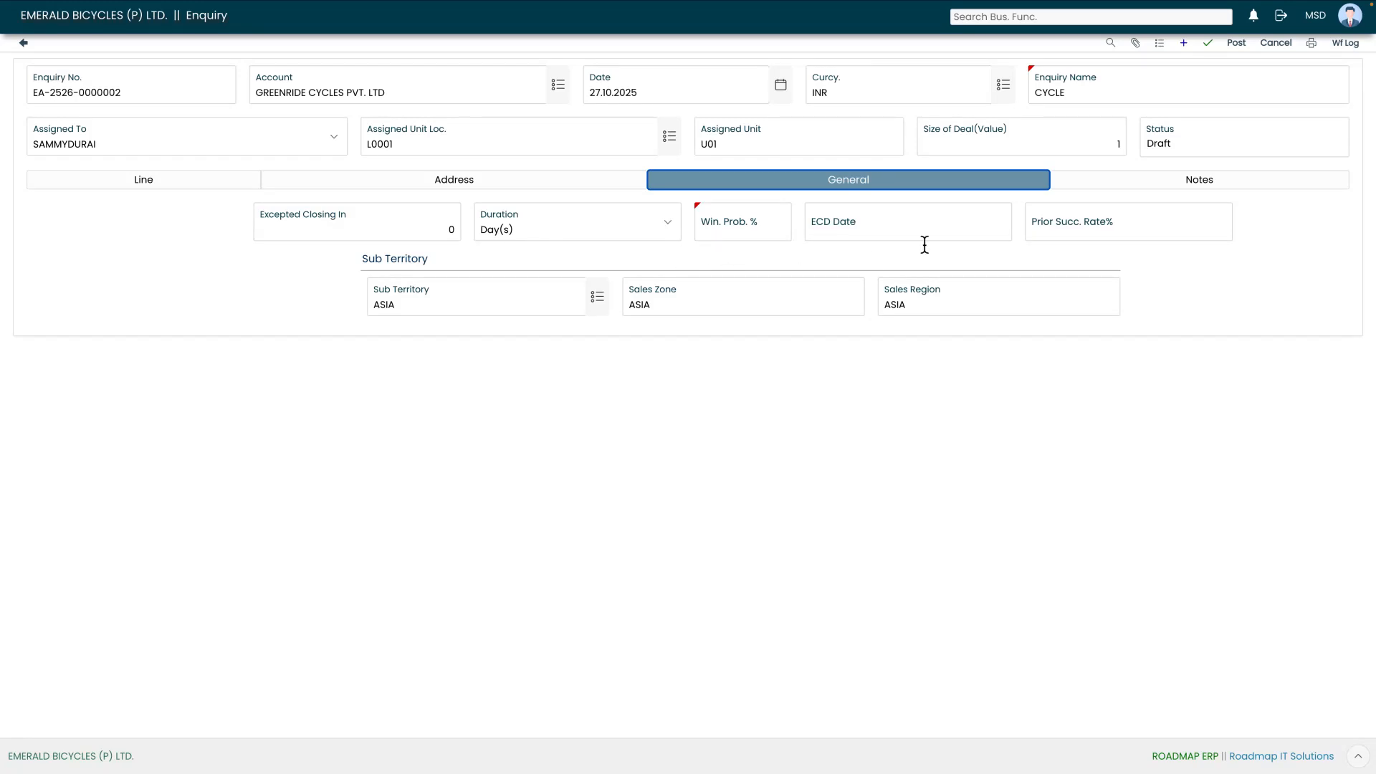
left_click(1091, 183)
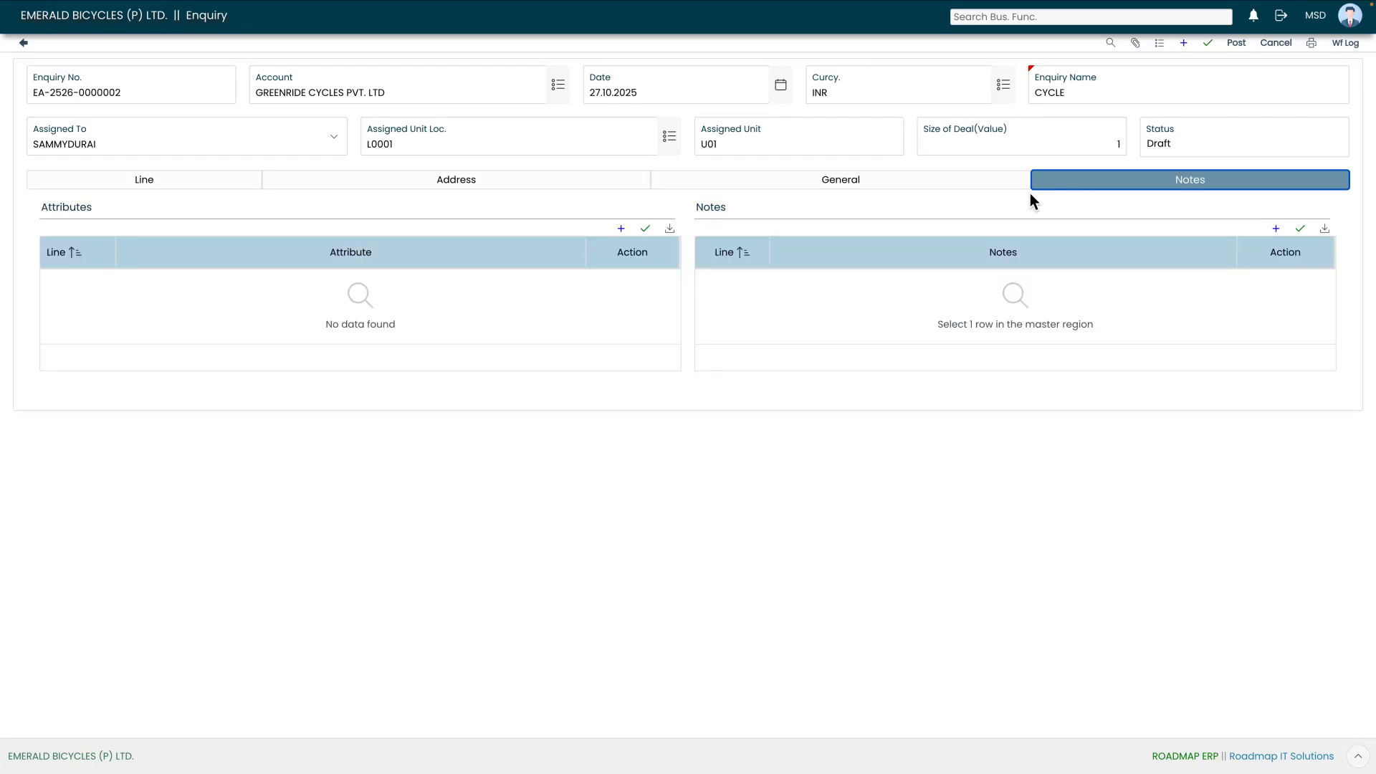
left_click(163, 191)
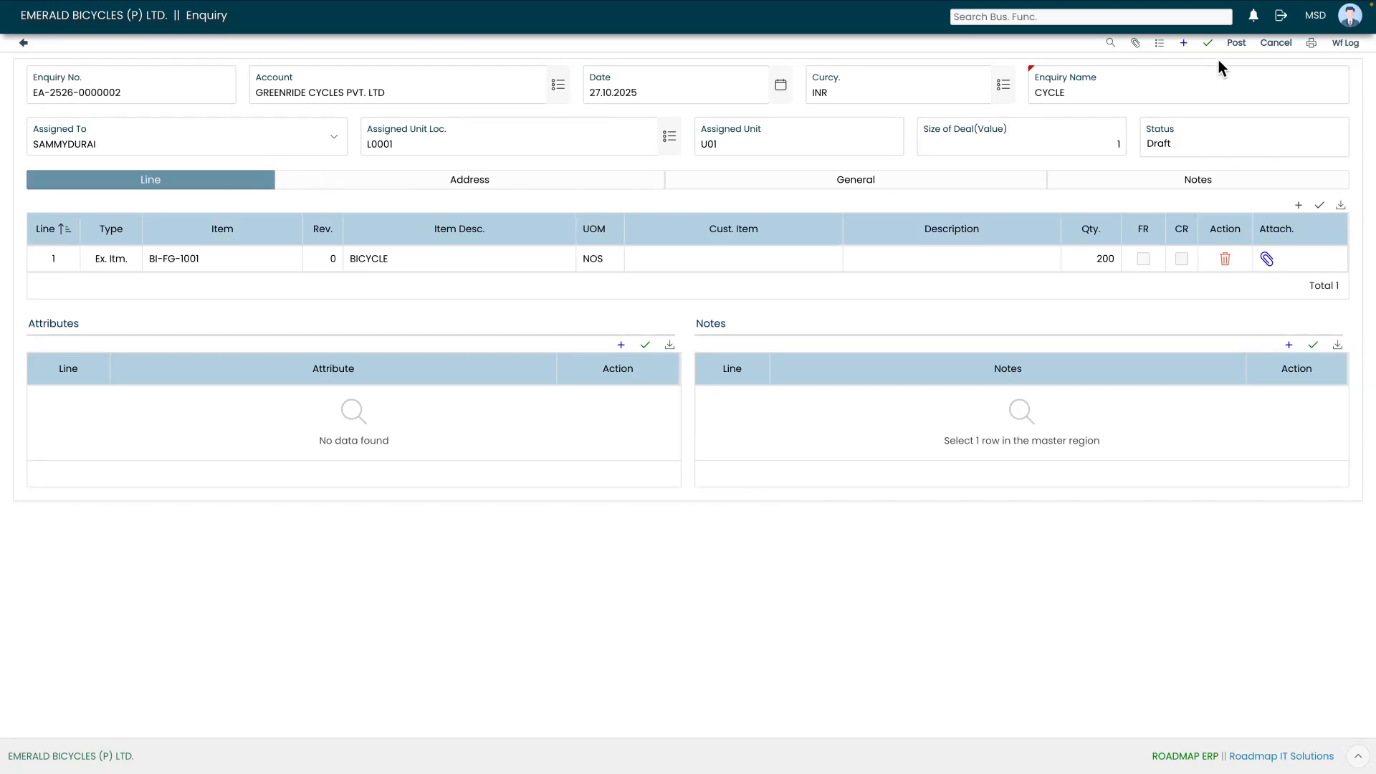
left_click(1236, 45)
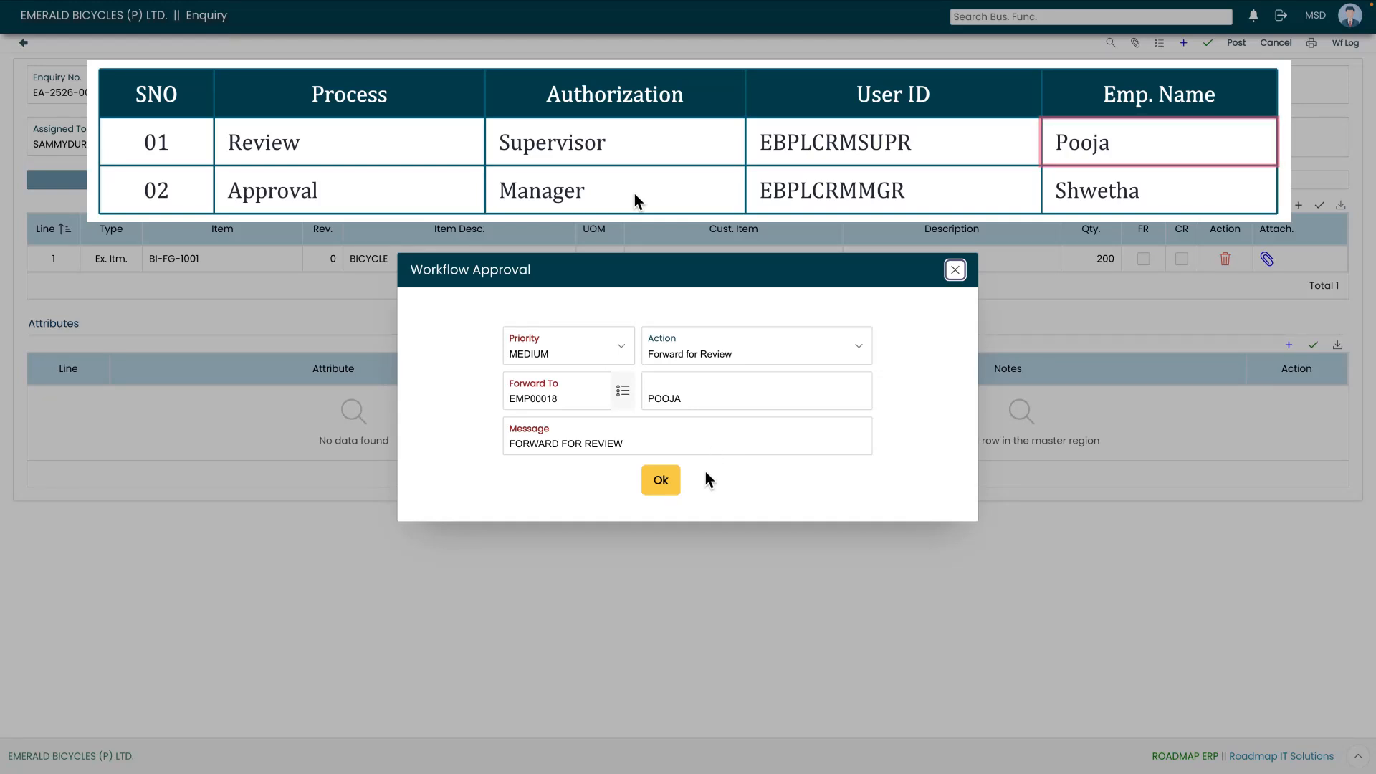
left_click(660, 482)
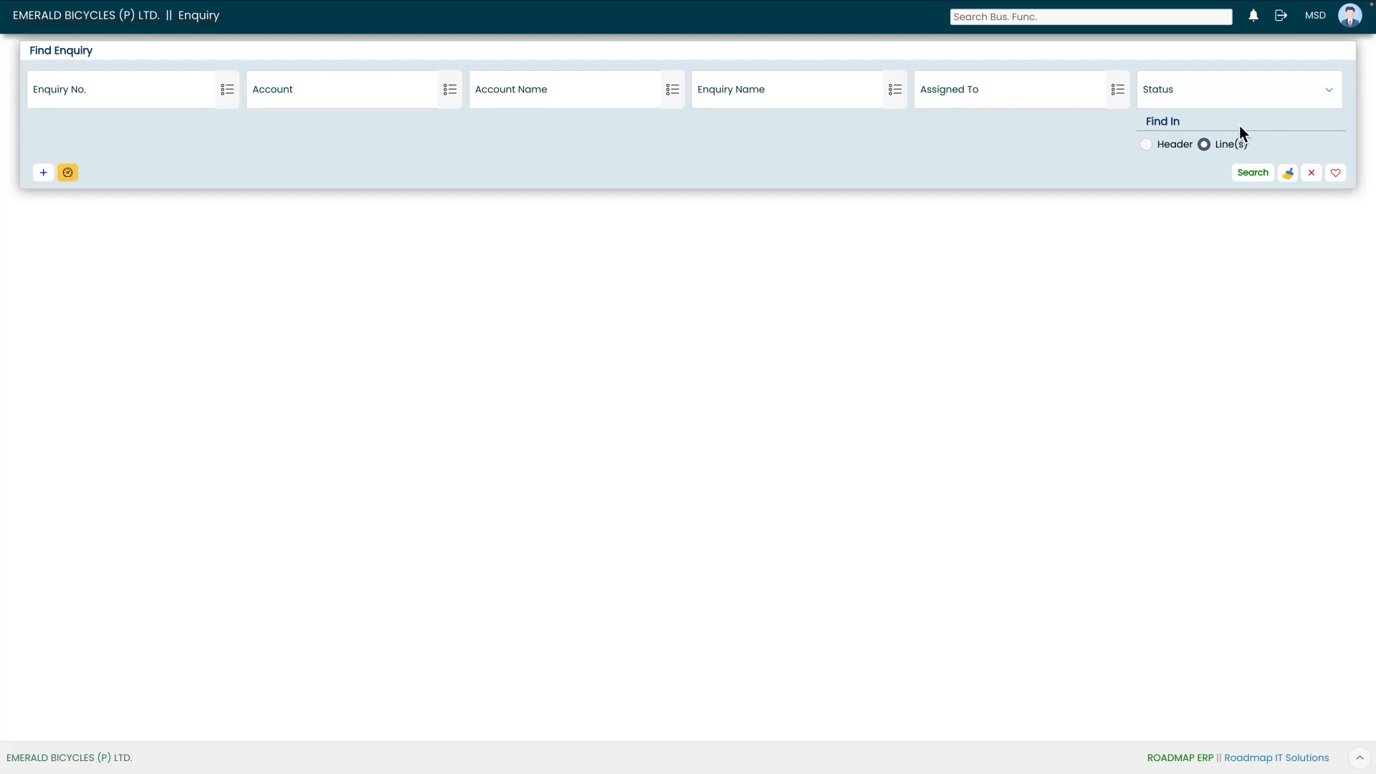
- Search for the posted enquiry by its enquiry number
left_click(230, 97)
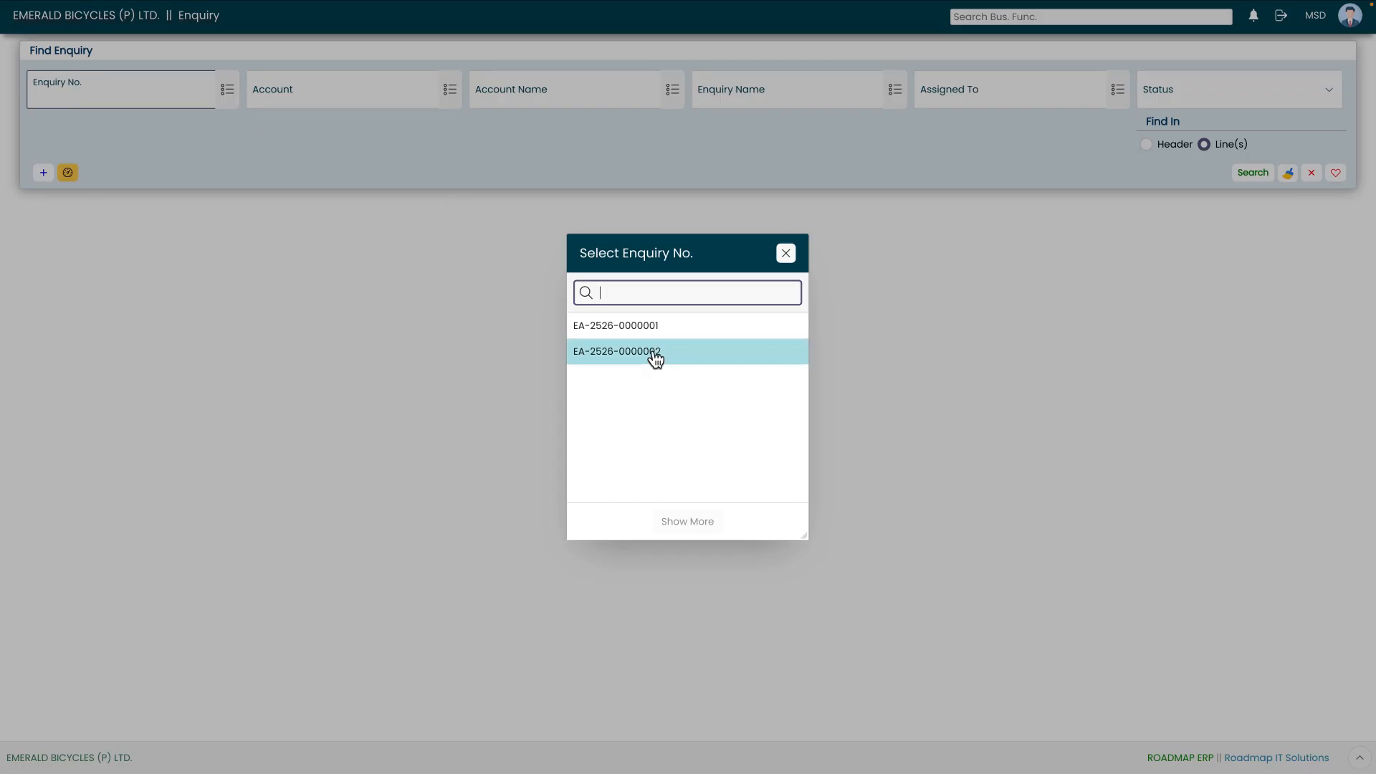
left_click(654, 364)
left_click(1252, 173)
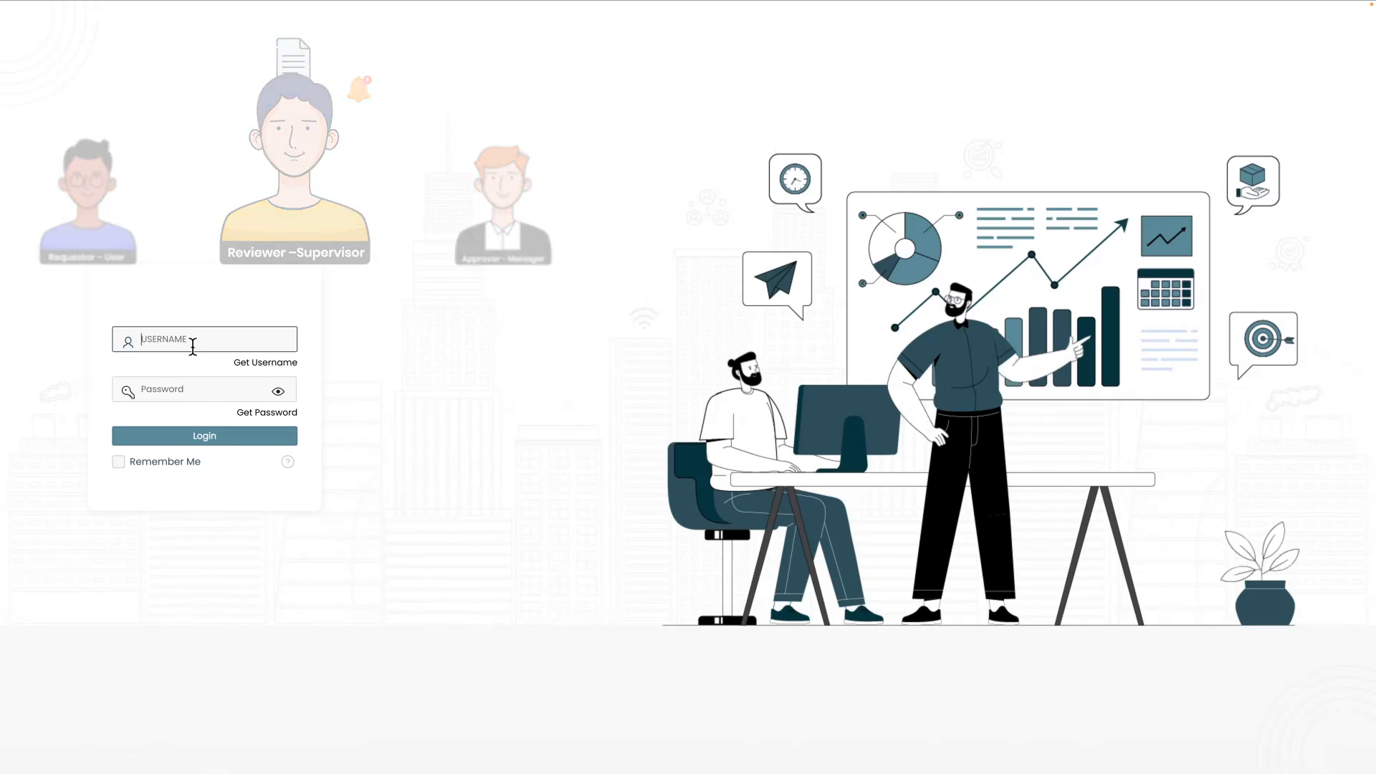
- Log in as the reviewing supervisor with that account's user ID and password
type("EBPLCRMSUPR")
left_click(185, 392)
type("********")
left_click(208, 435)
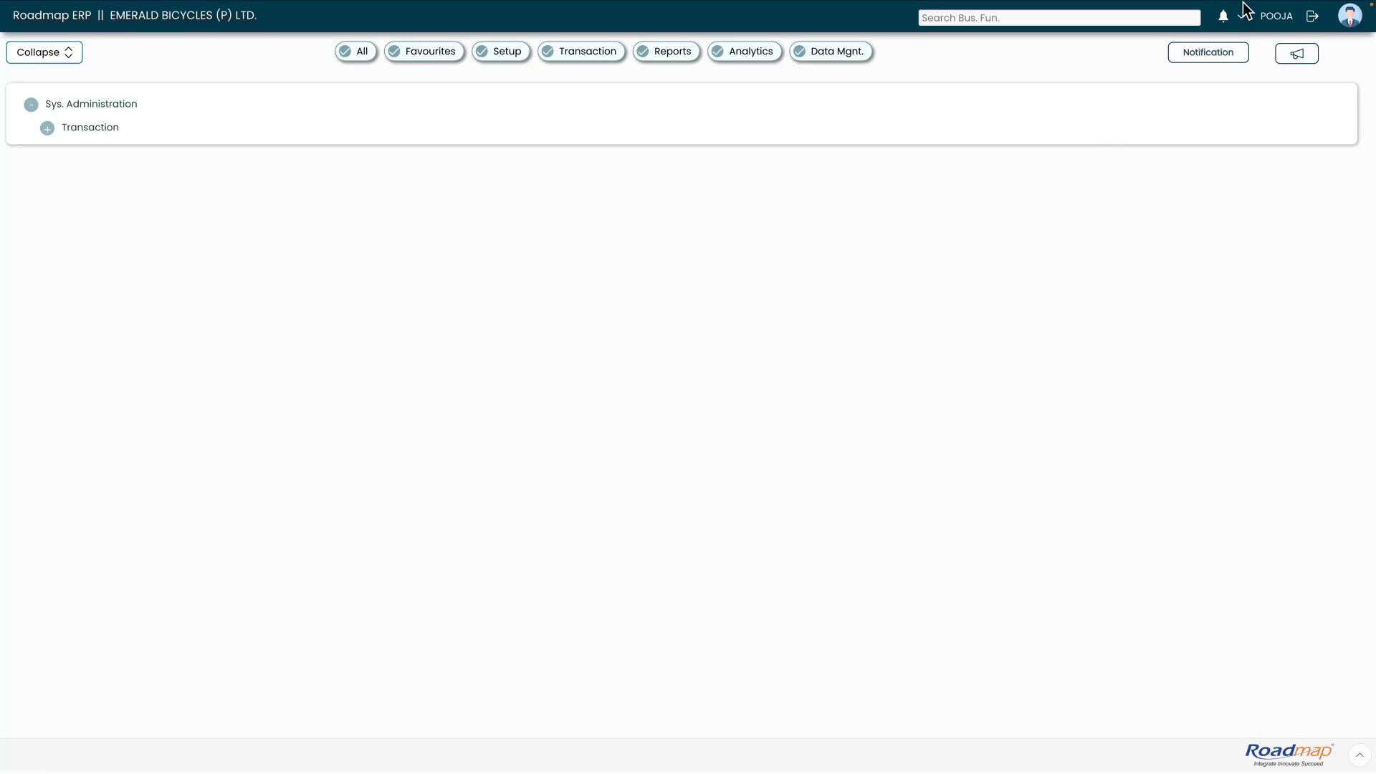
- Open the supervisor's list of documents pending approval from the notifications
left_click(1225, 18)
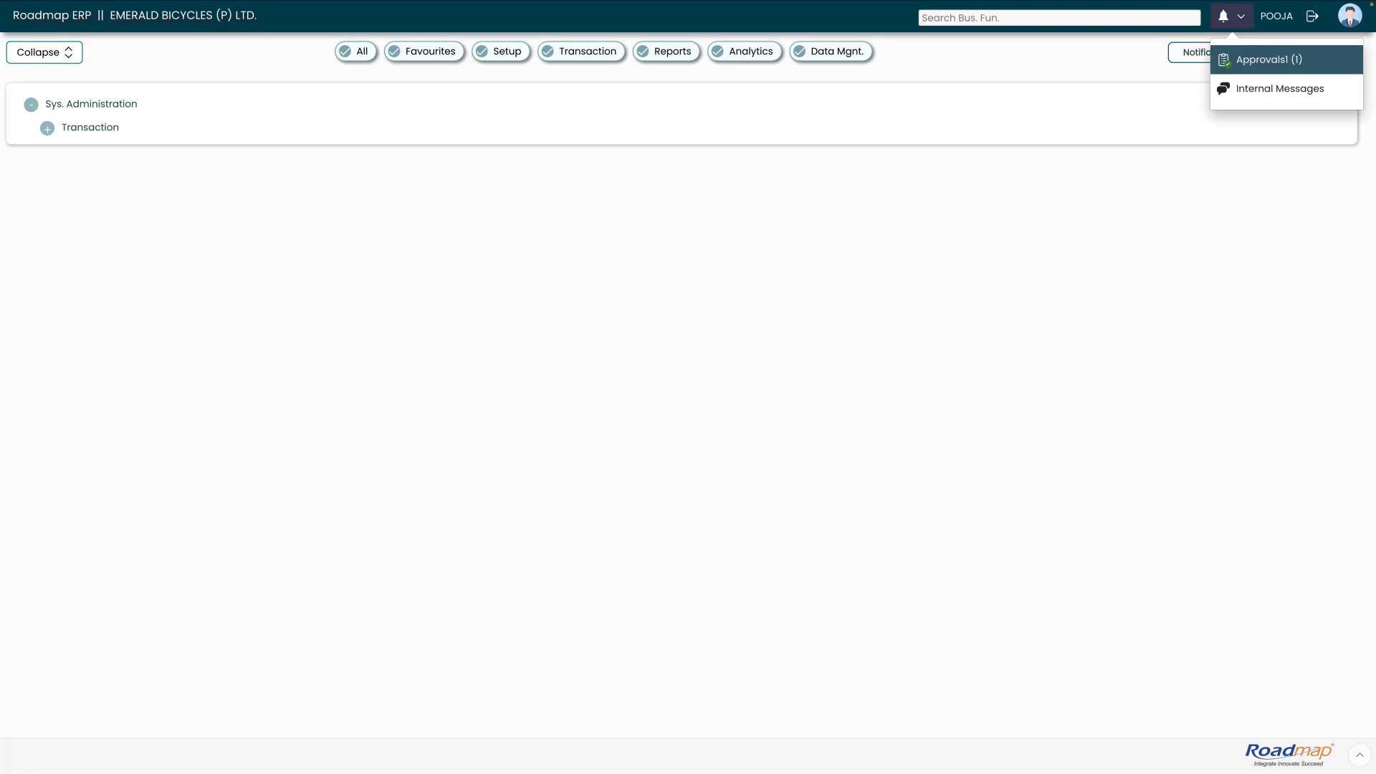
left_click(1269, 60)
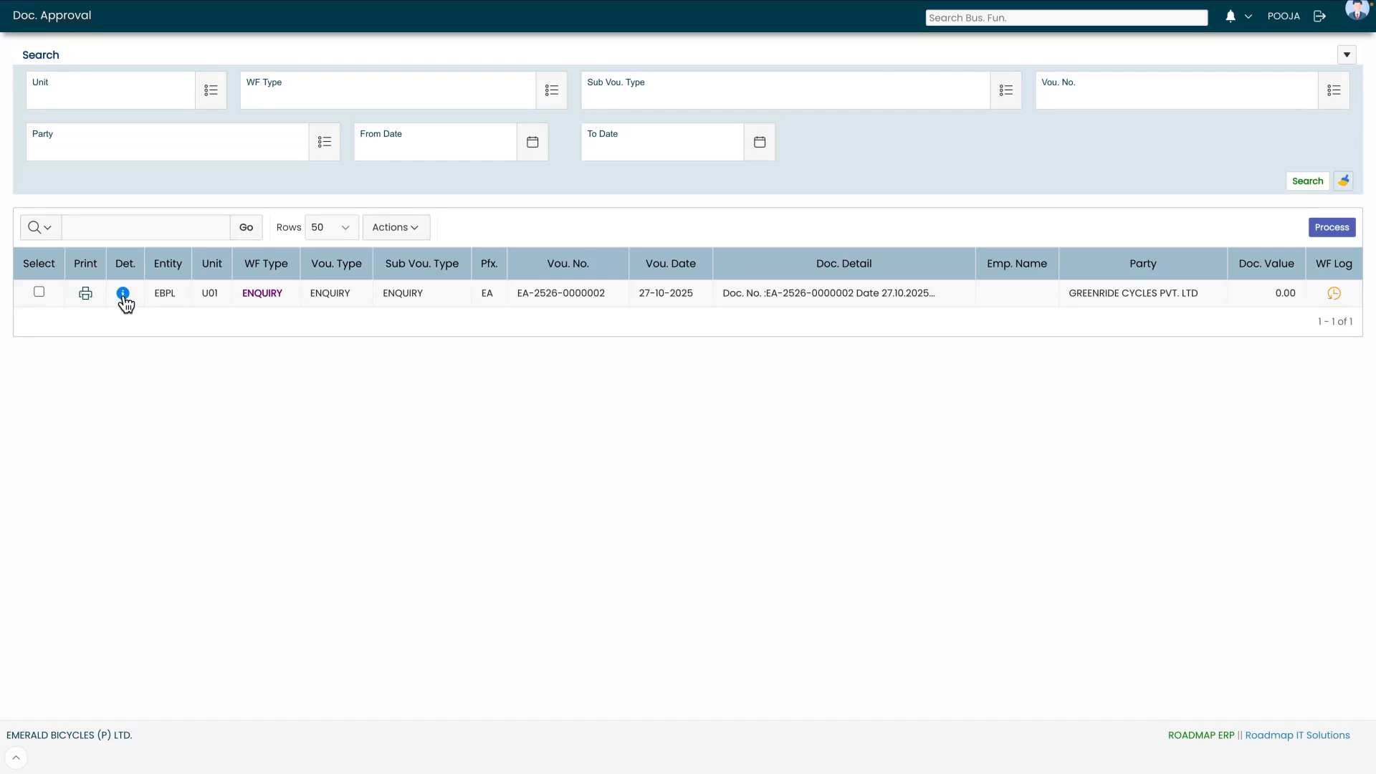
- Open the pending enquiry's details and review and forward it to the manager for approval with MEDIUM priority and the message REVIEW & FORWARD FOR APPROVE
left_click(123, 294)
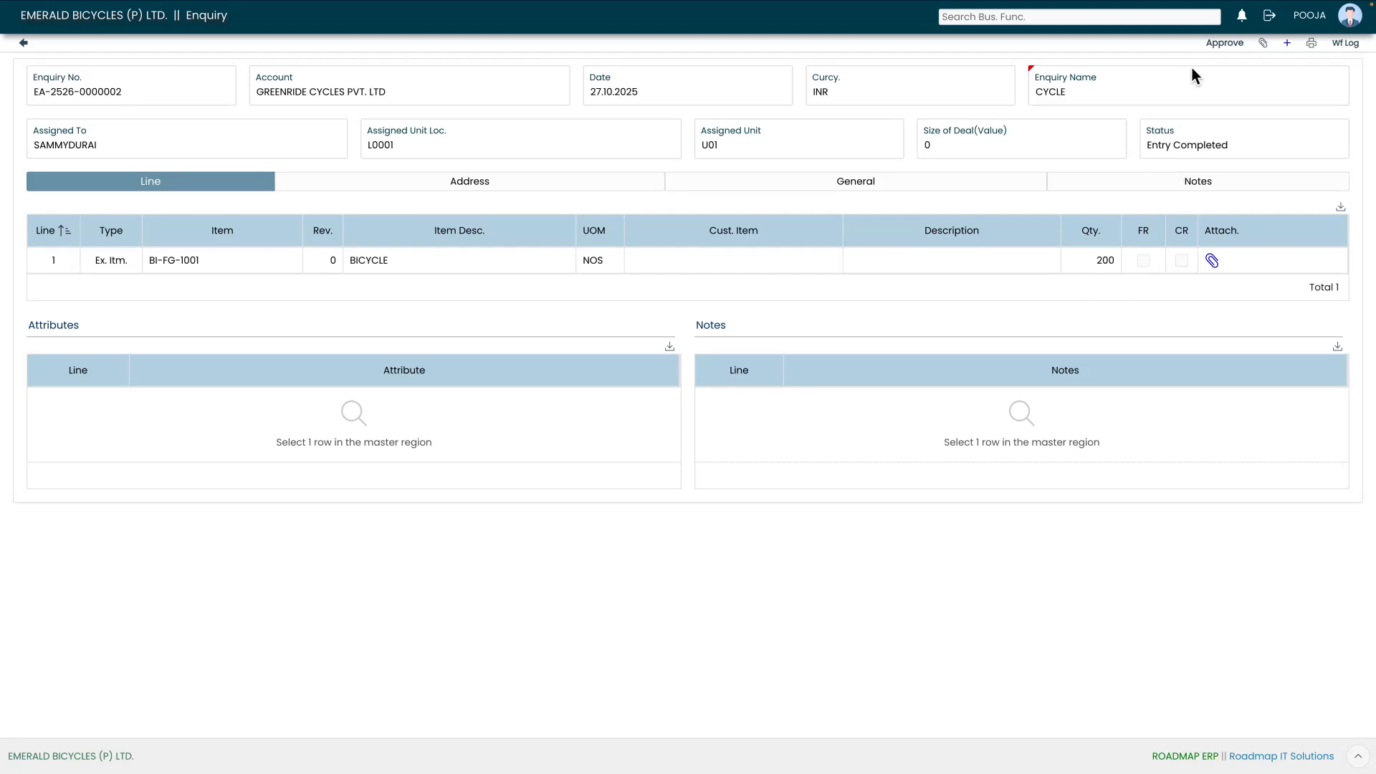
left_click(1232, 46)
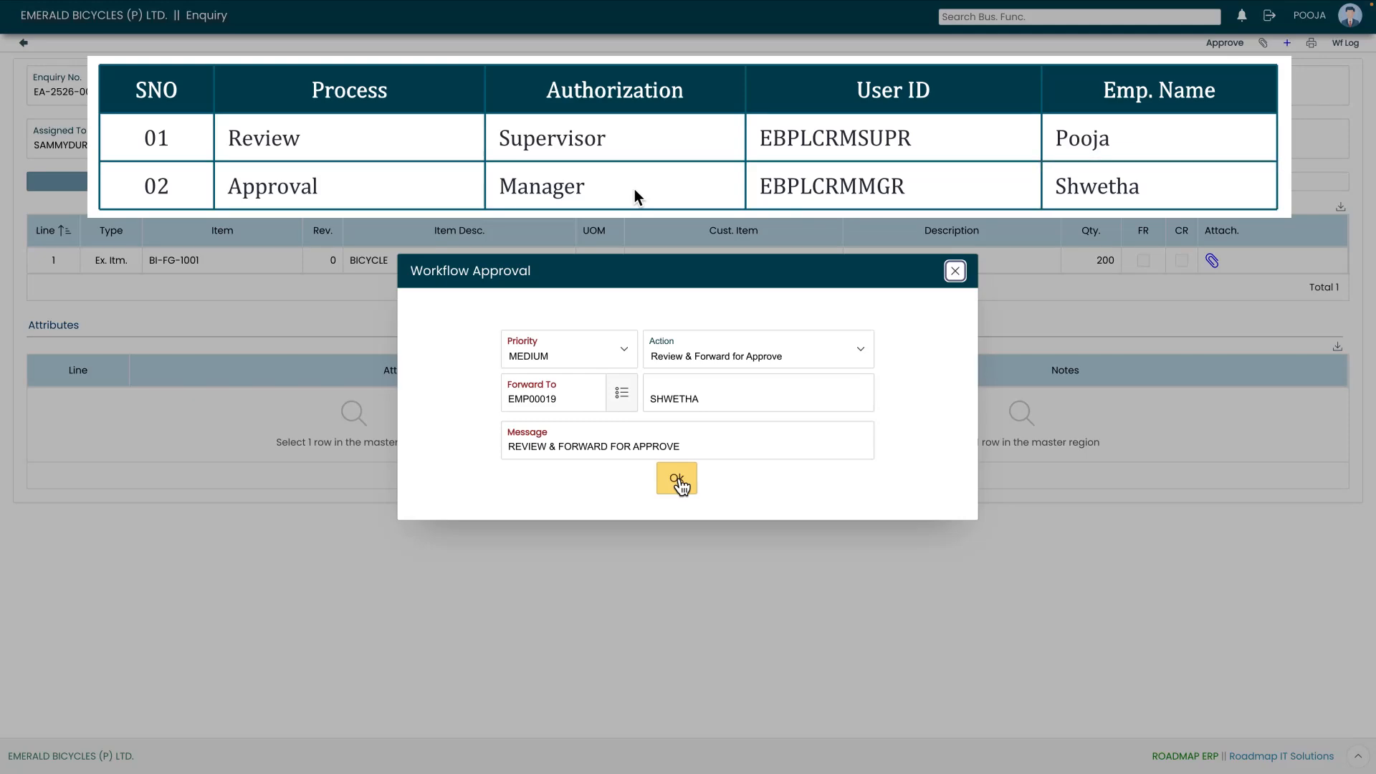
left_click(679, 484)
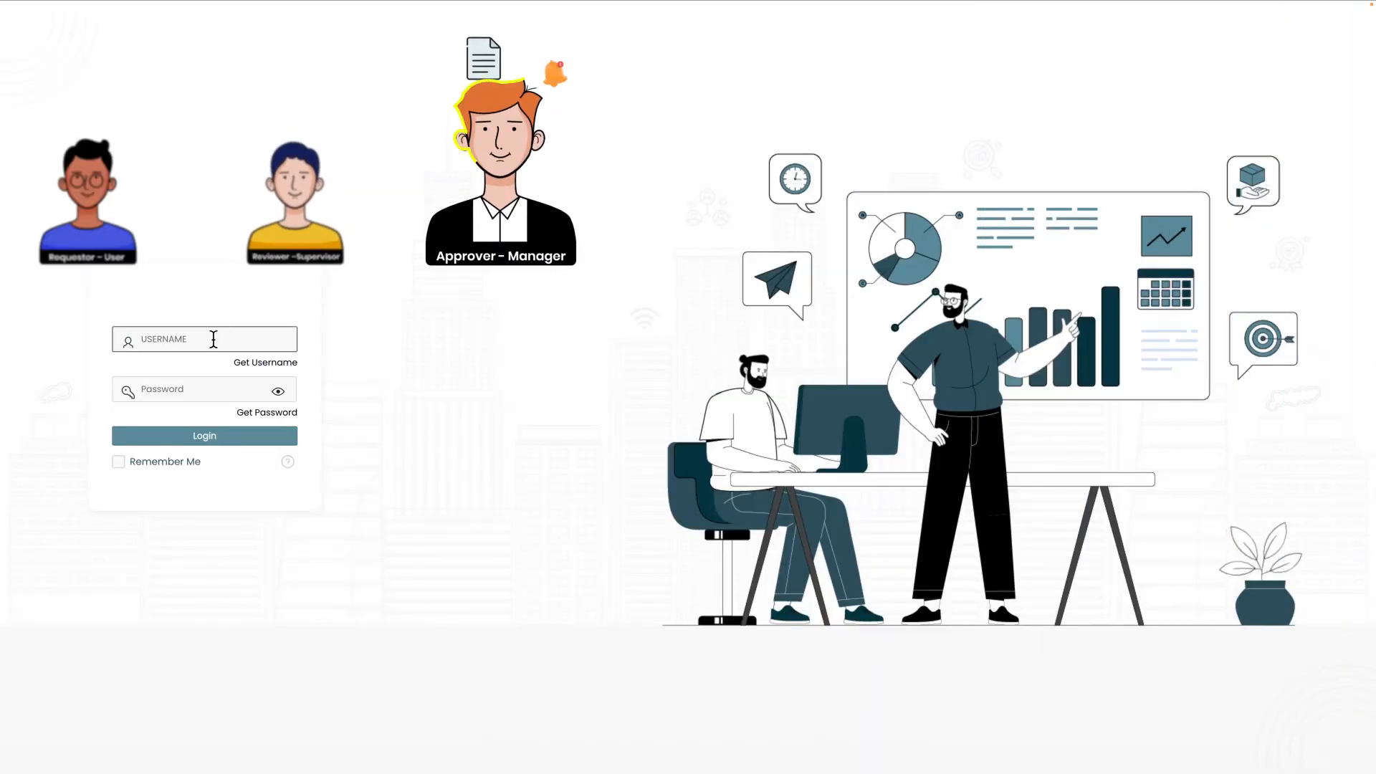
- Log in as the approving manager with that account's user ID and password
type("EBPLCRMMGR")
left_click(193, 389)
type("••••")
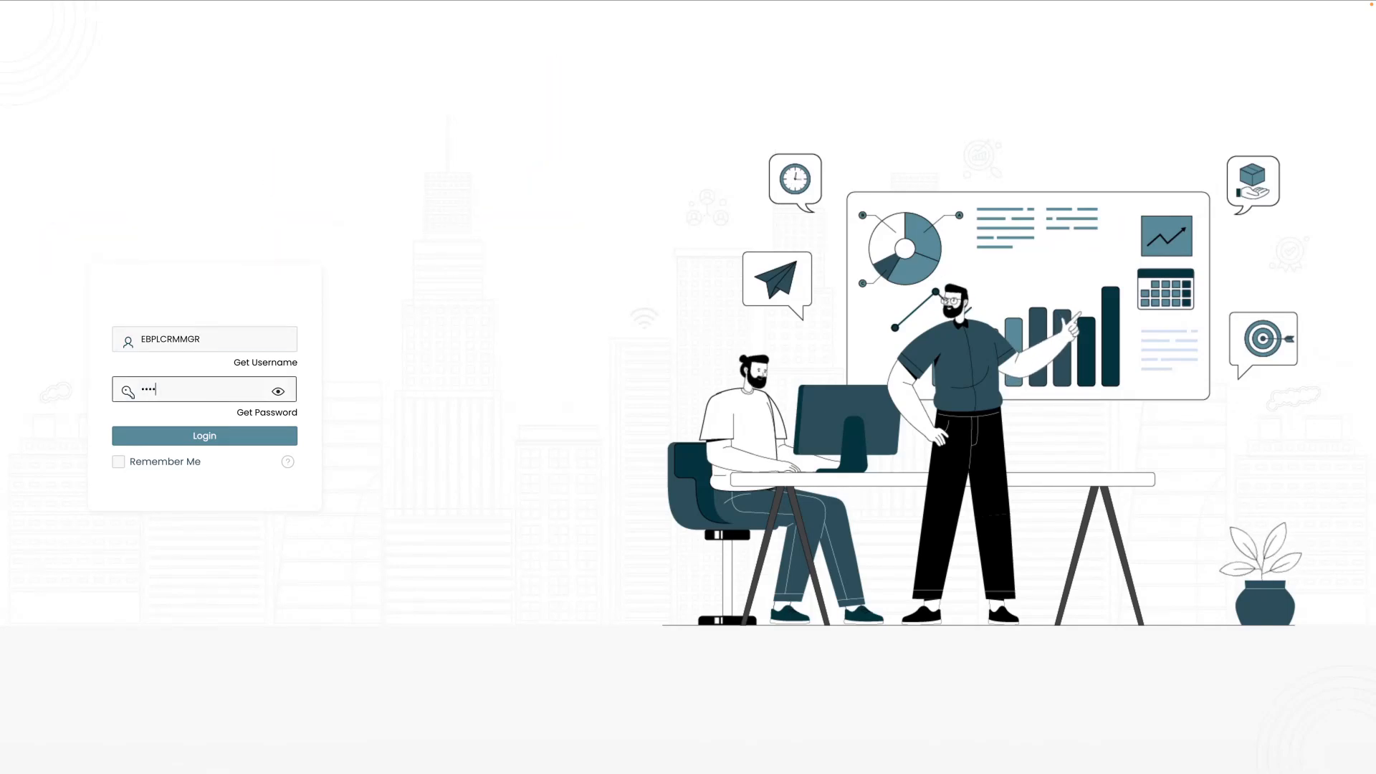
type("••••")
left_click(219, 438)
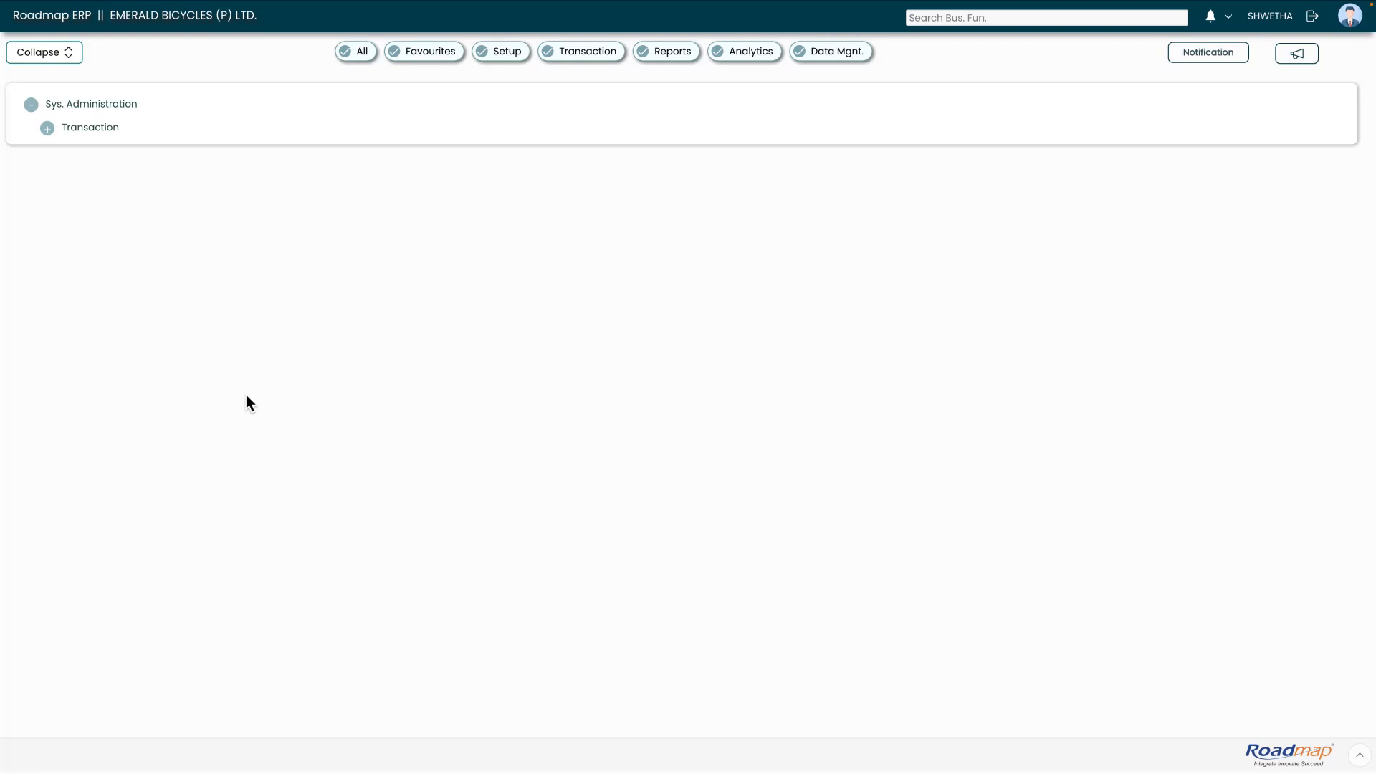
- Open the enquiry from the manager's pending approvals and approve it with MEDIUM priority and the message APPROVE
left_click(1216, 23)
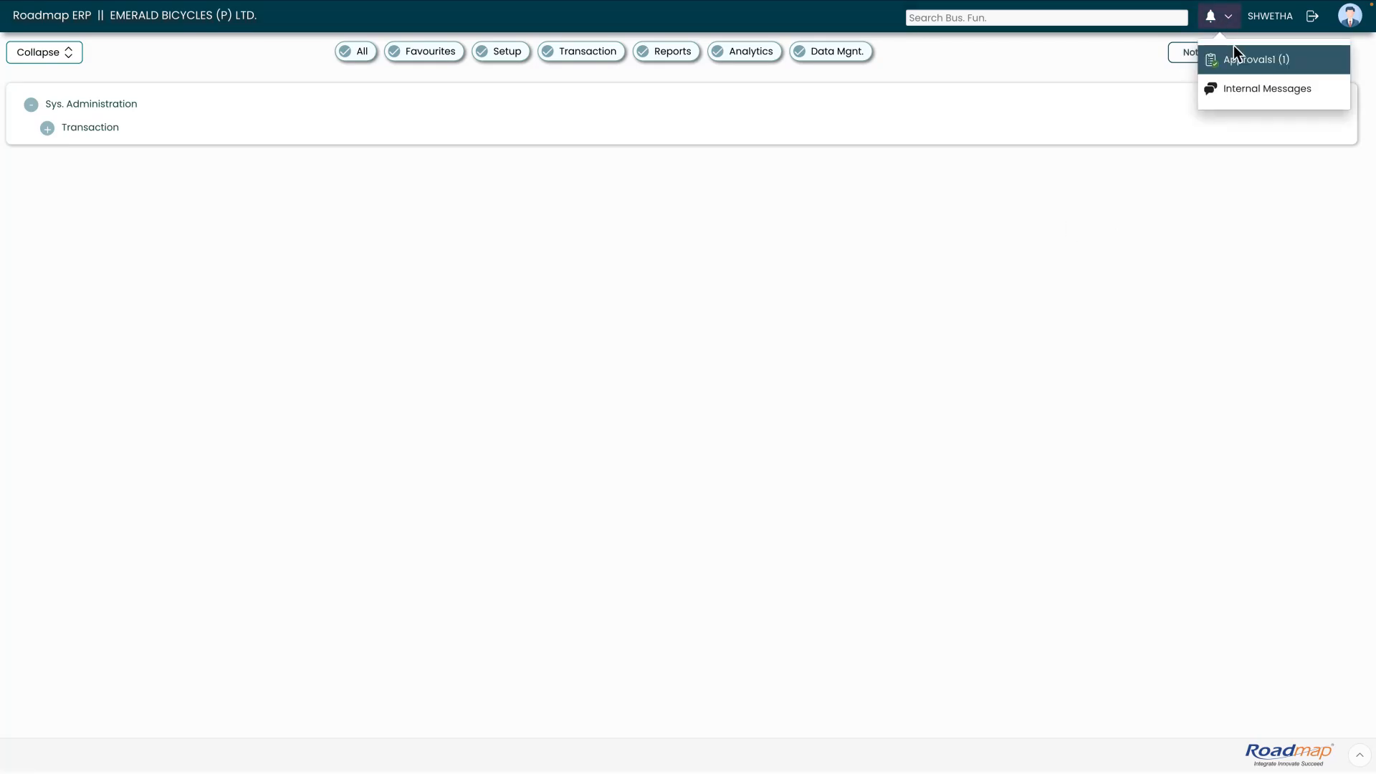
left_click(1243, 63)
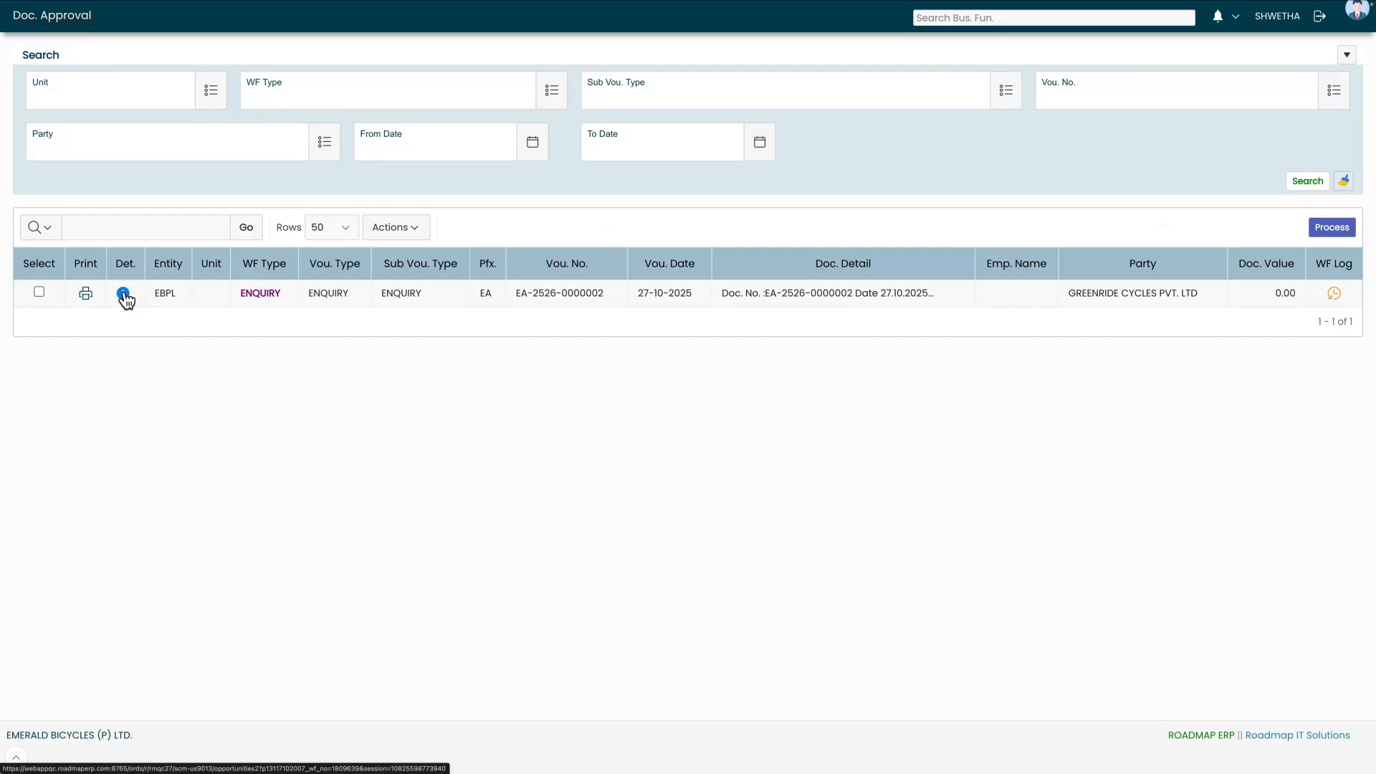
left_click(123, 293)
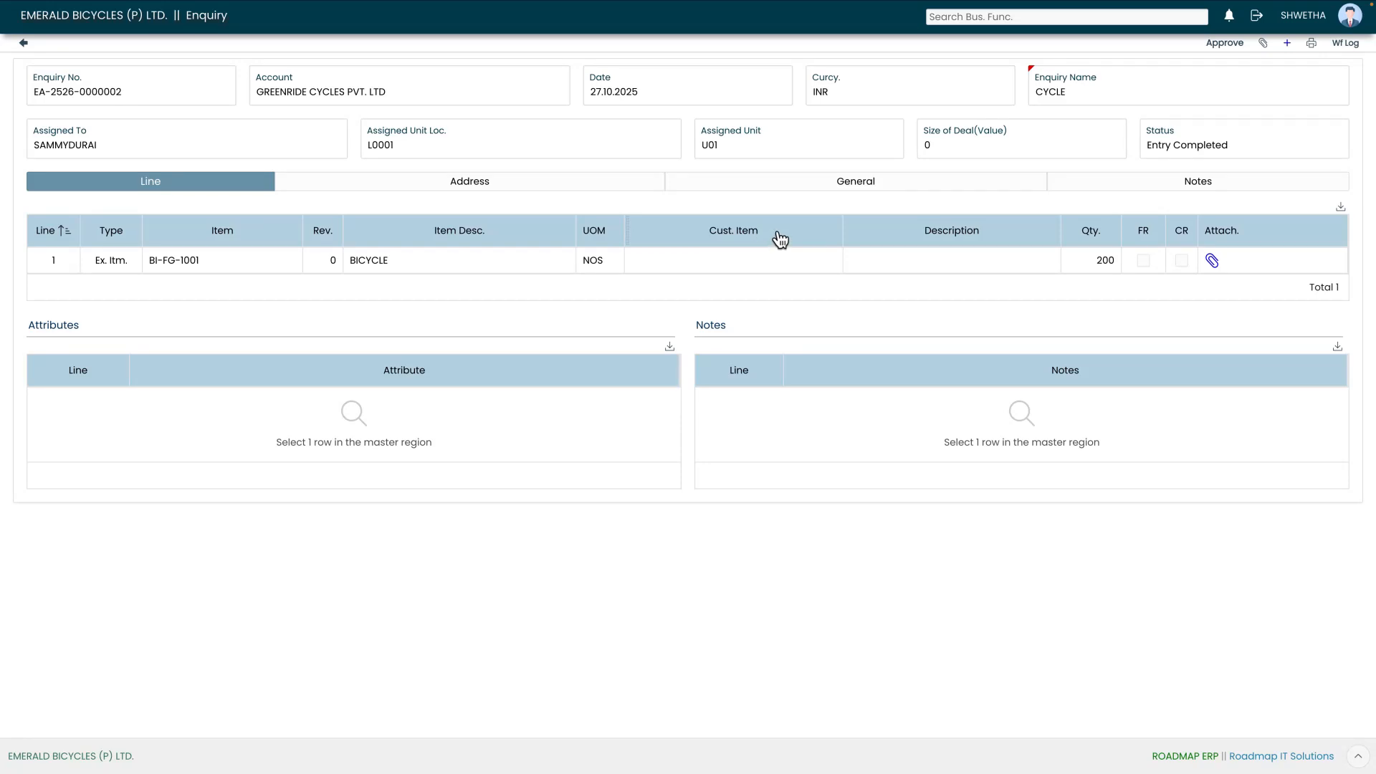
left_click(1218, 44)
left_click(677, 460)
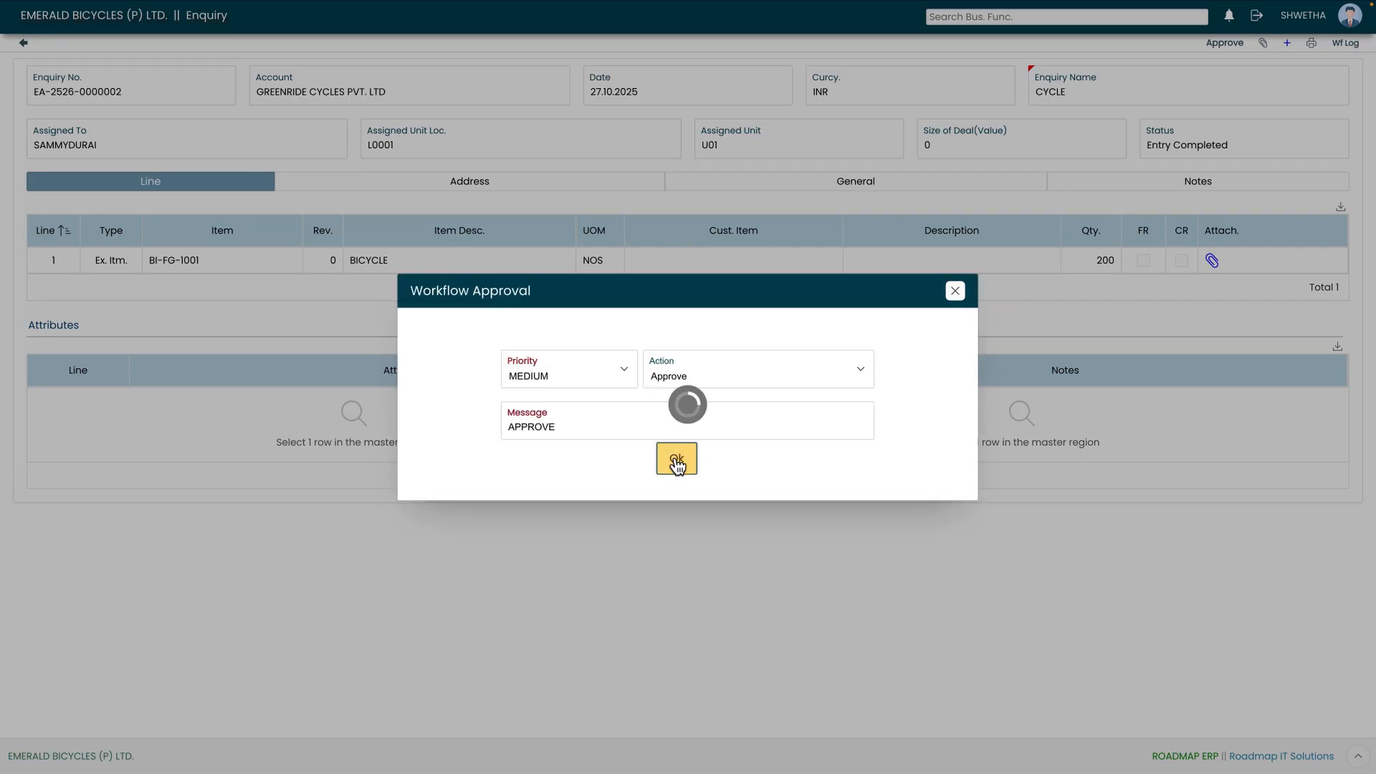
left_click(676, 462)
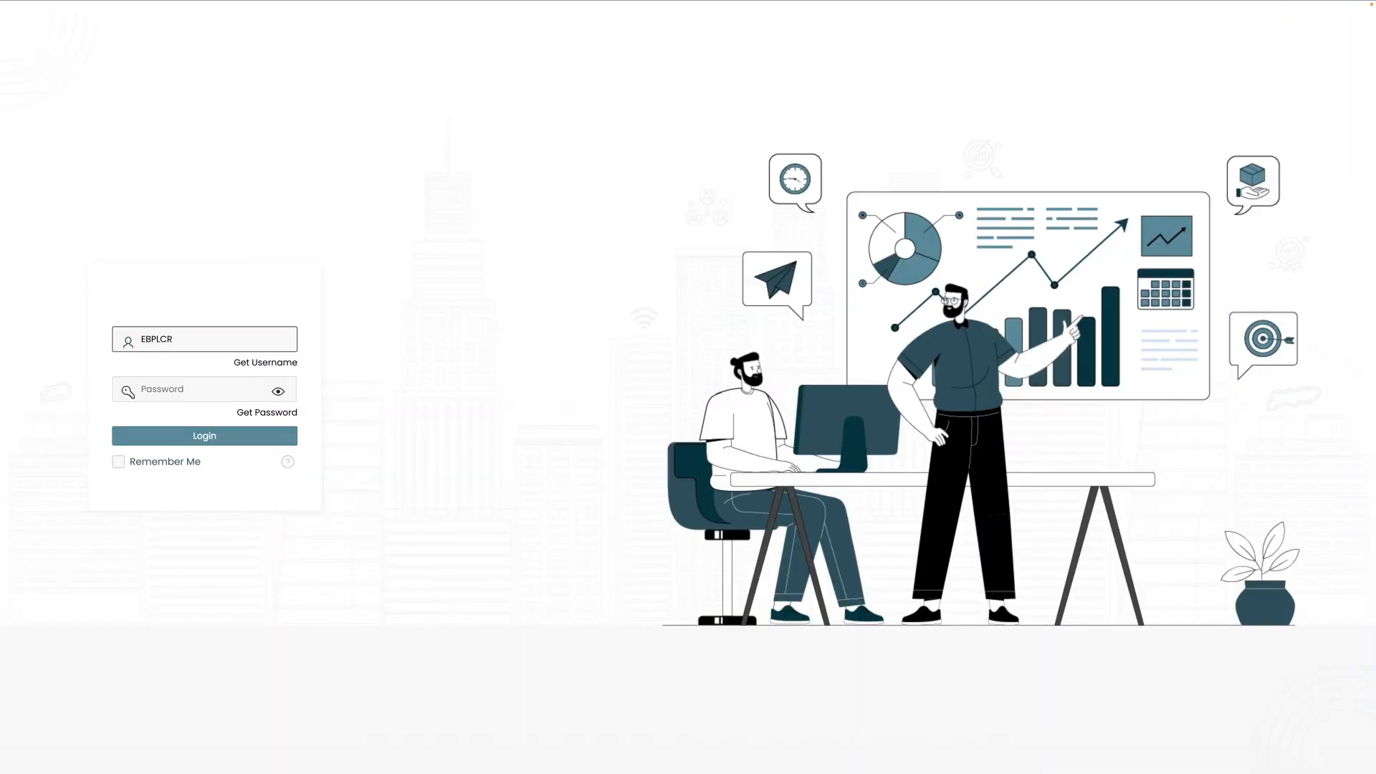
- Log in as the requesting CRM user with that account's user ID and password
type("MUSR")
left_click(192, 390)
type("•••••••")
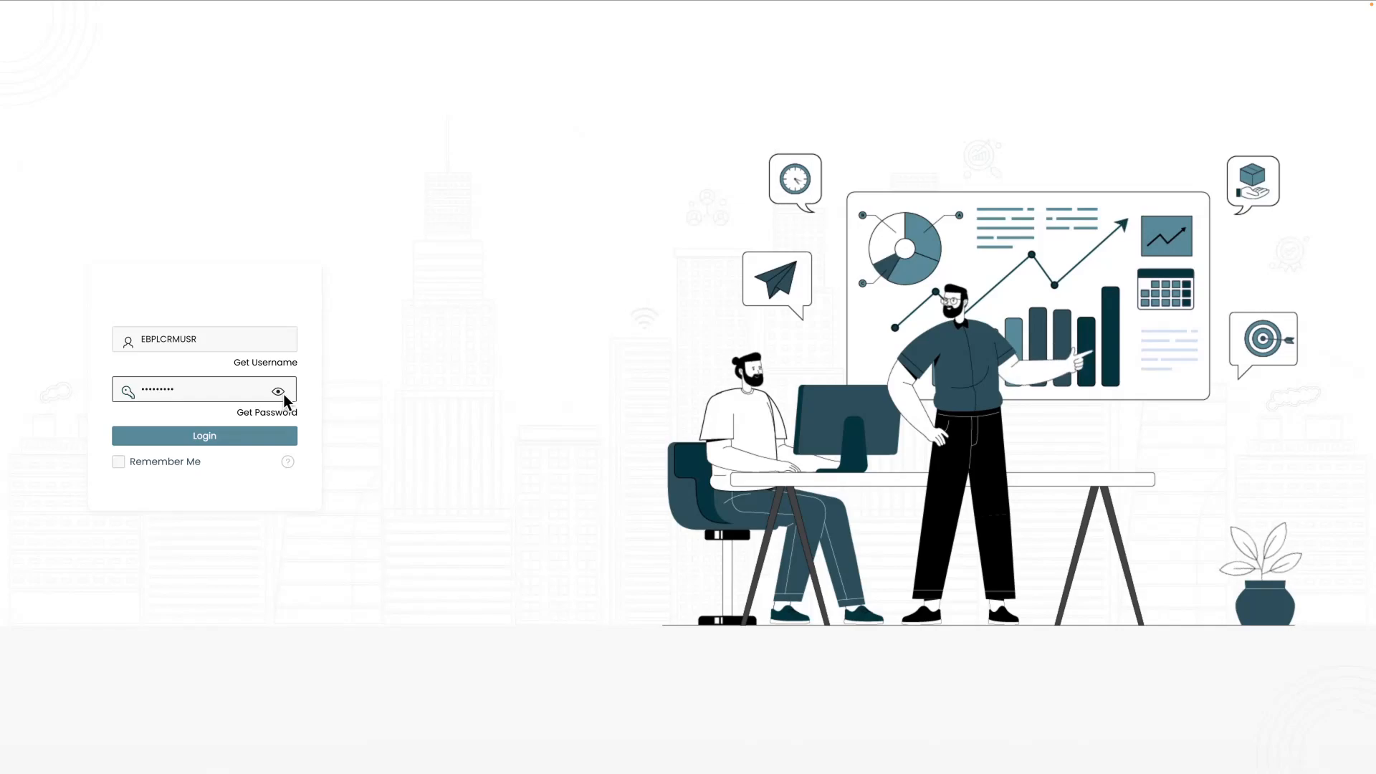
left_click(214, 437)
- Find the enquiry by its enquiry number in the Enquiry function and check its status and approval details
left_click(852, 179)
left_click(224, 99)
left_click(672, 366)
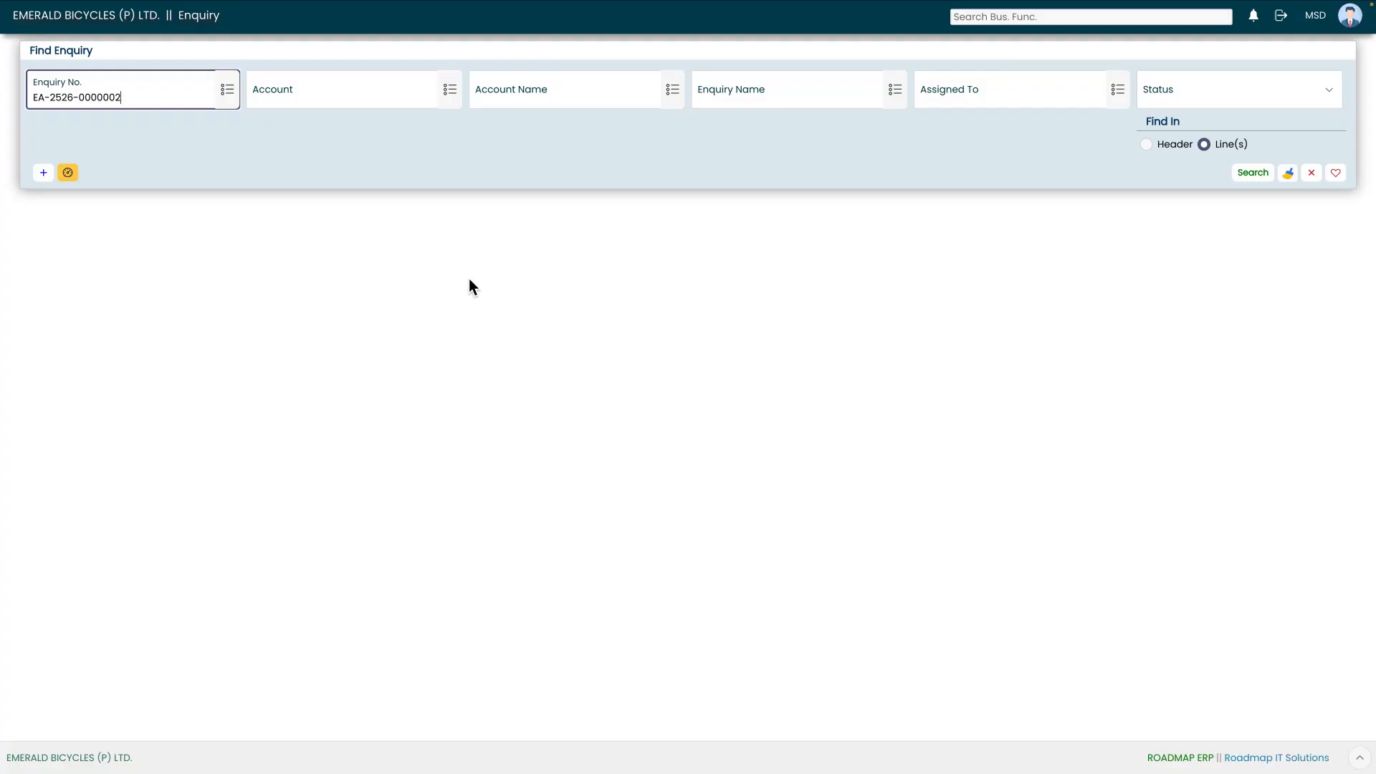
left_click(1250, 173)
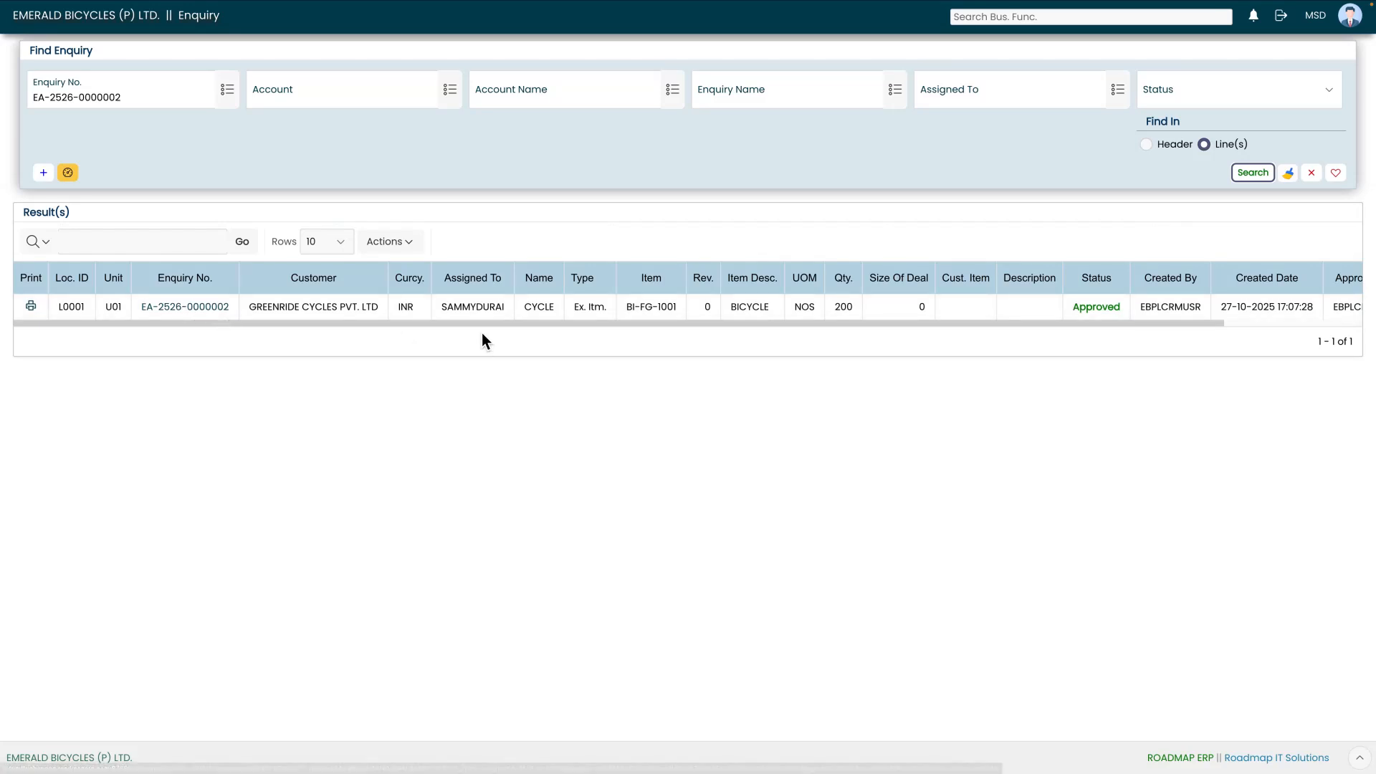
left_click_drag(1117, 323, 1135, 322)
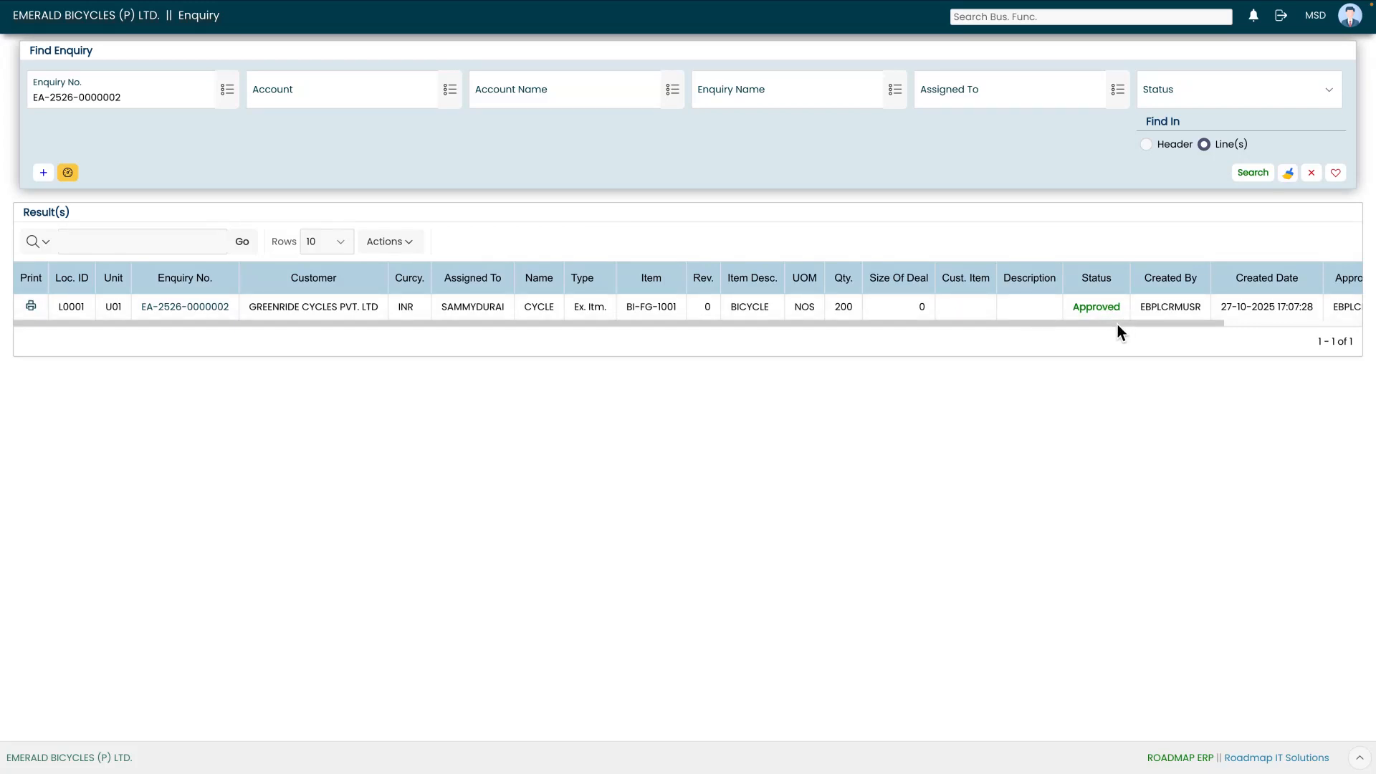
- View the print output of the enquiry and examine the review and approval actions in its workflow log
left_click(1312, 44)
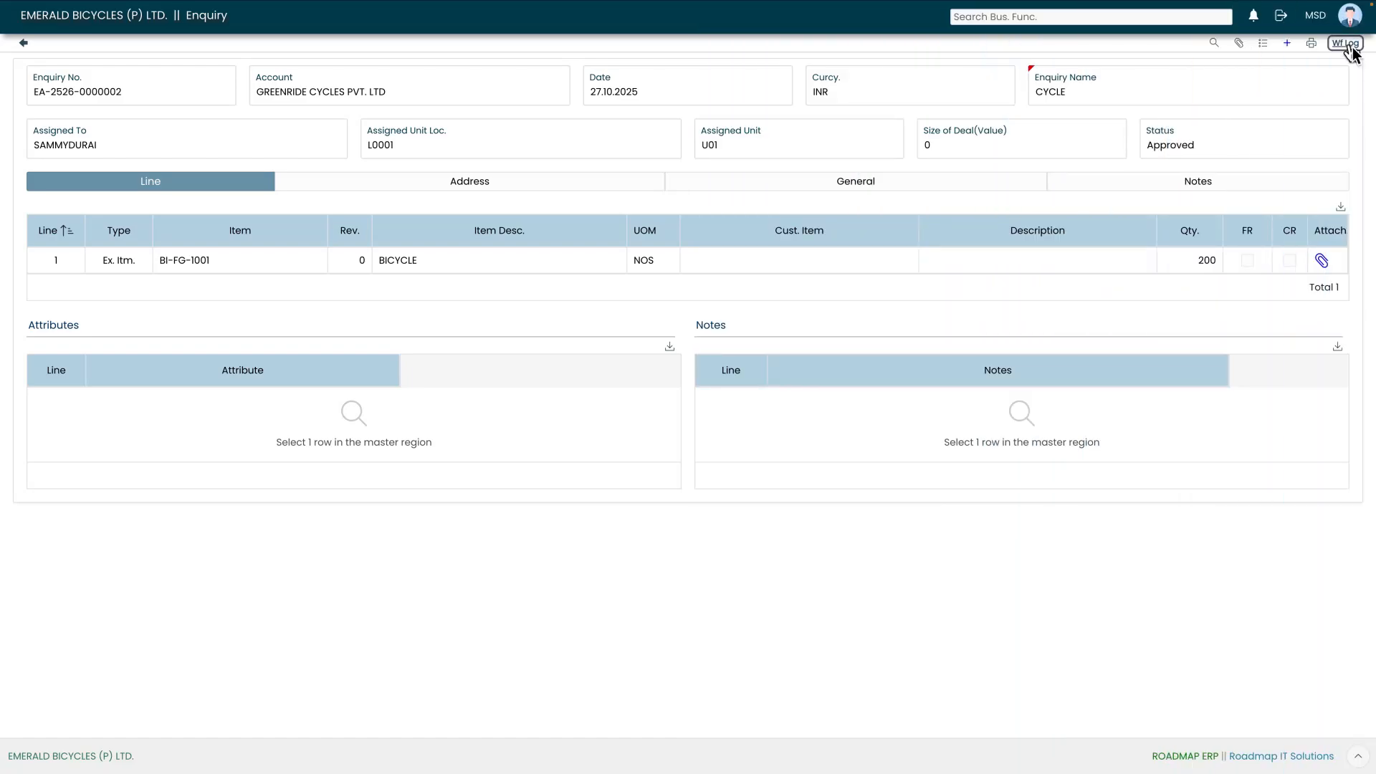
left_click(1347, 45)
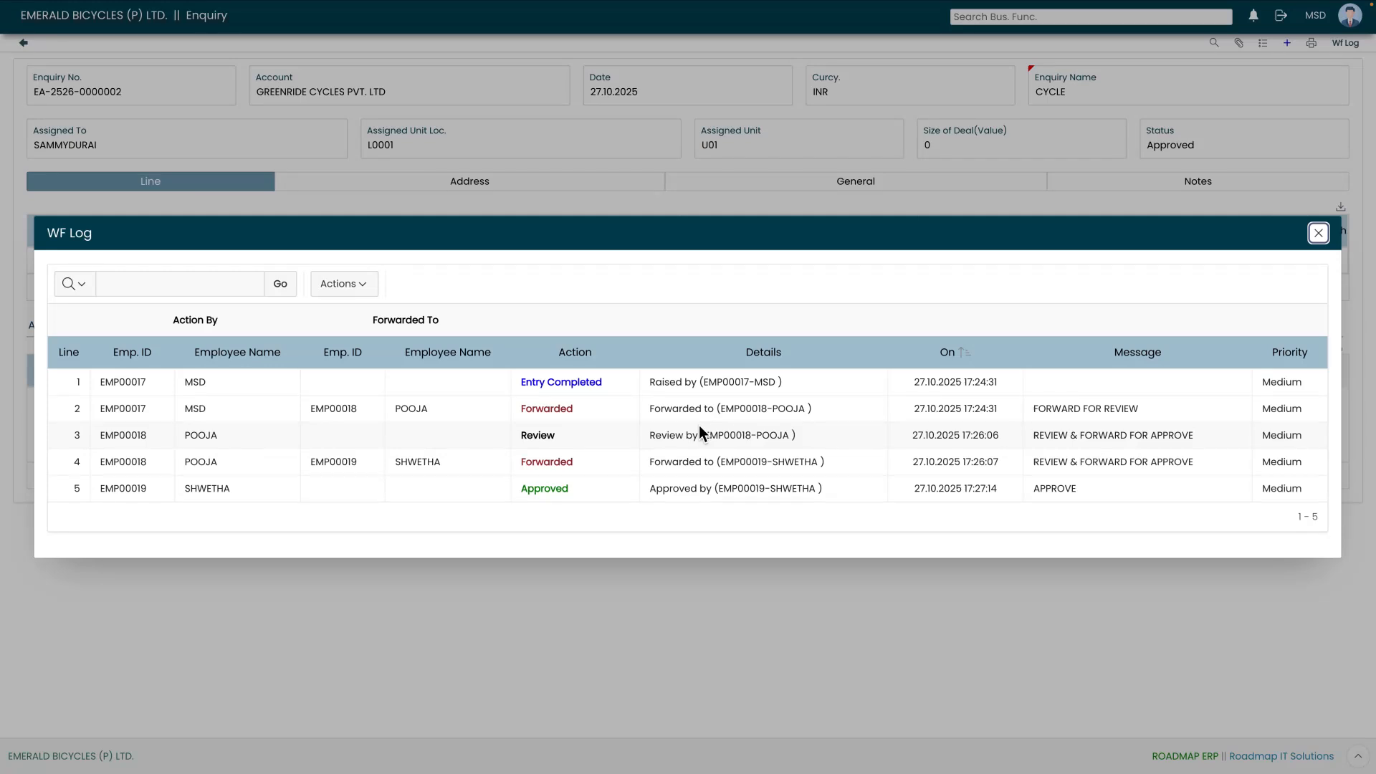
left_click(1317, 234)
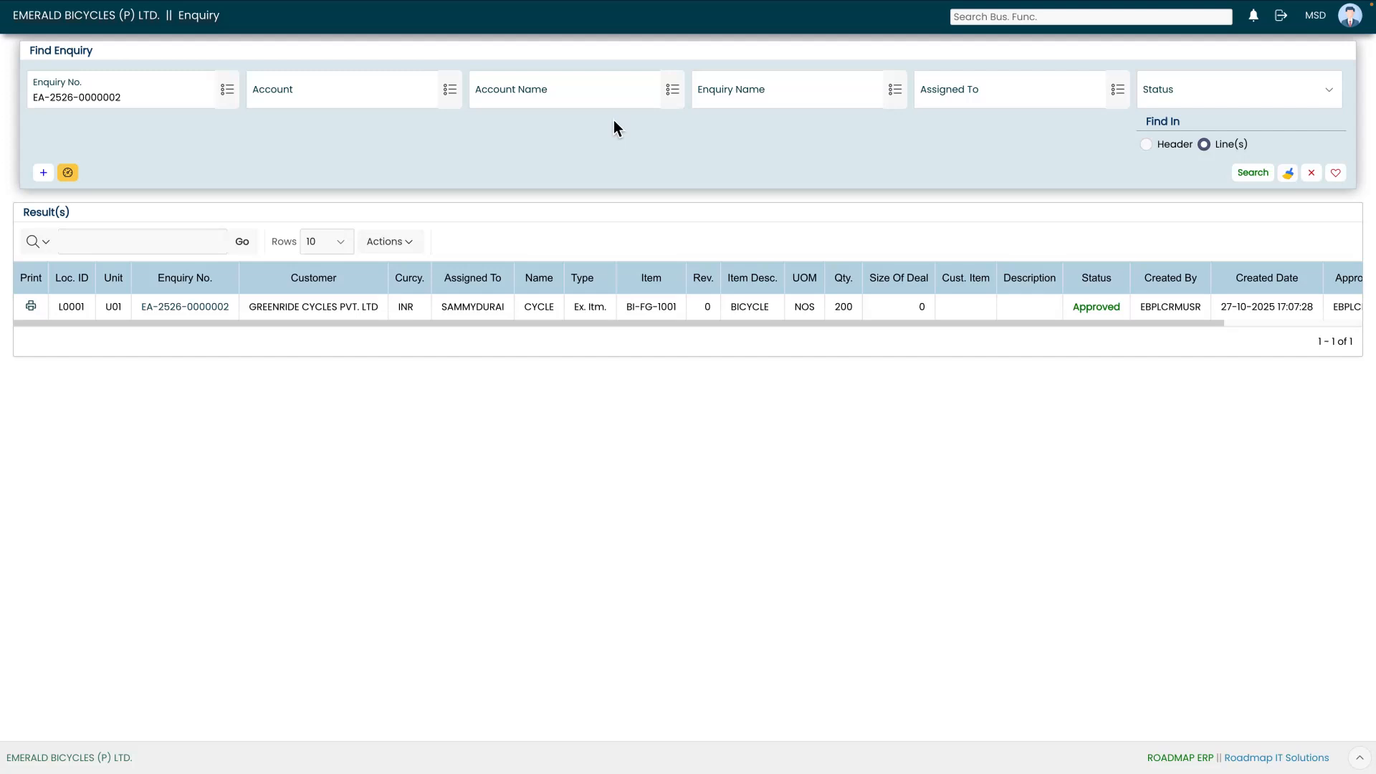